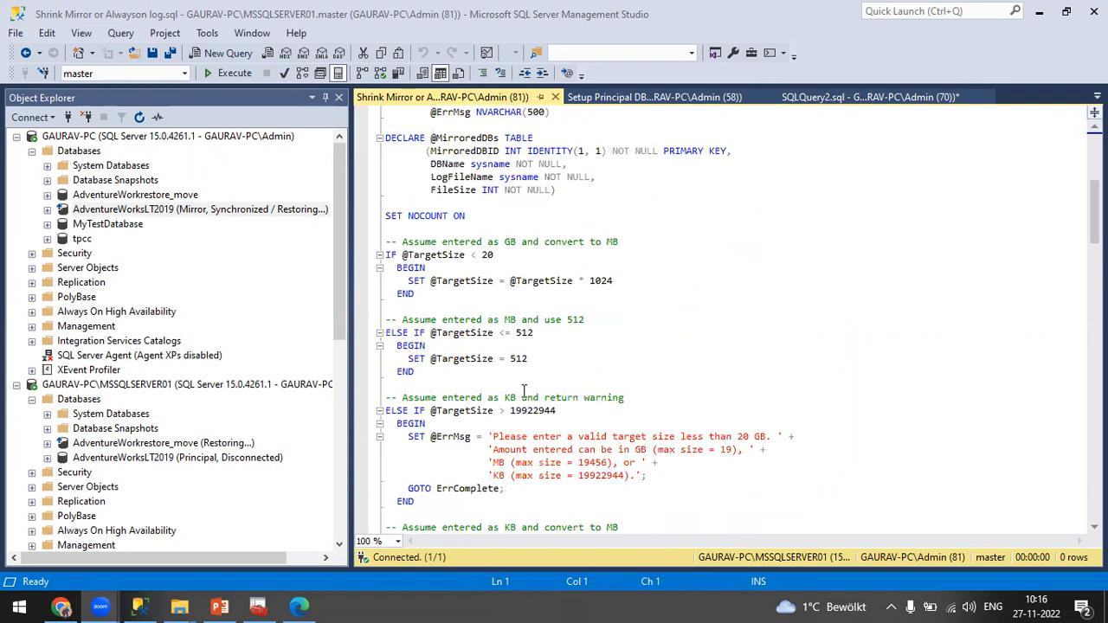
Read through the Shrink Mirror or Alwayson log script and check its file in the DAY 14 folder.
{"action": "scroll", "coordinate": [490, 374], "scroll_direction": "down", "scroll_amount": 8}
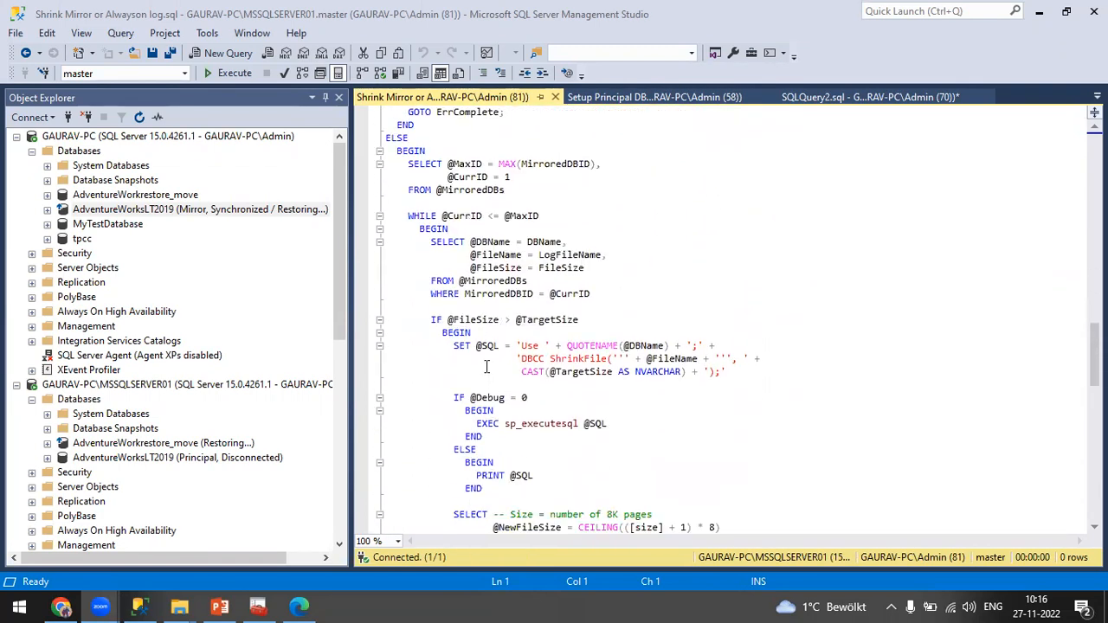
{"action": "scroll", "coordinate": [486, 367], "scroll_direction": "down", "scroll_amount": 7}
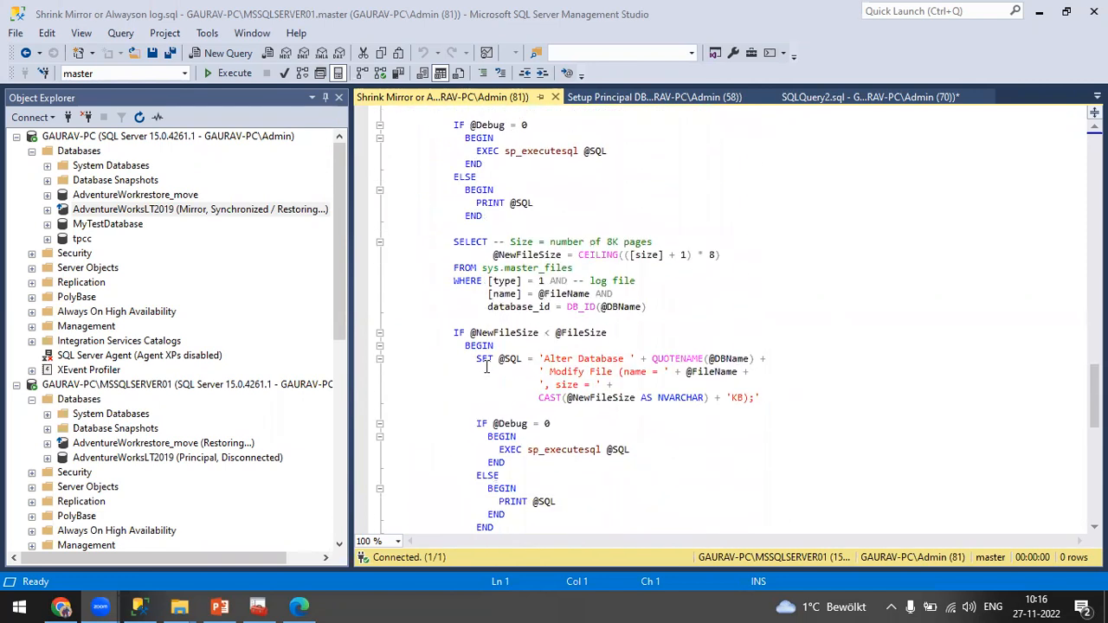
{"action": "scroll", "coordinate": [486, 367], "scroll_direction": "down", "scroll_amount": 8}
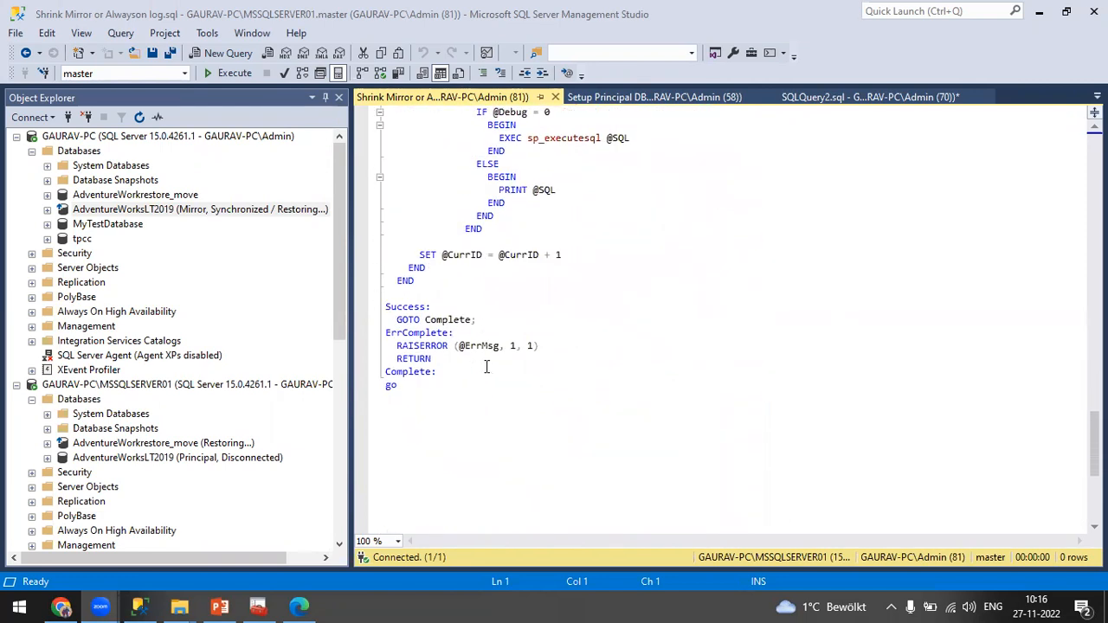
{"action": "scroll", "coordinate": [486, 367], "scroll_direction": "up", "scroll_amount": 20}
{"action": "scroll", "coordinate": [472, 349], "scroll_direction": "up", "scroll_amount": 20}
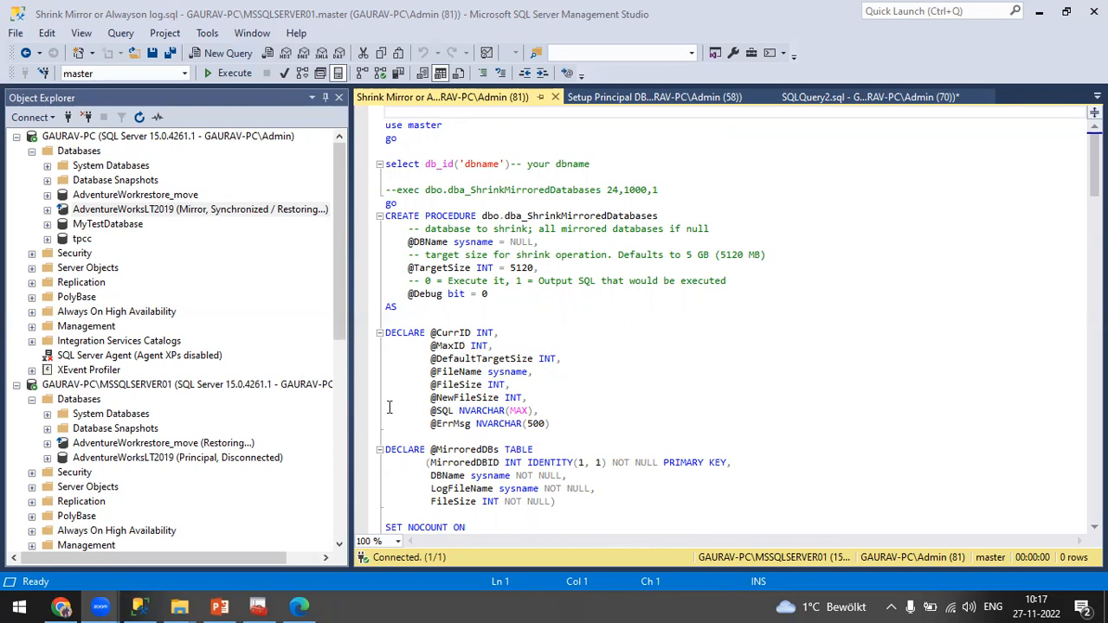
{"action": "mouse_move", "coordinate": [179, 606]}
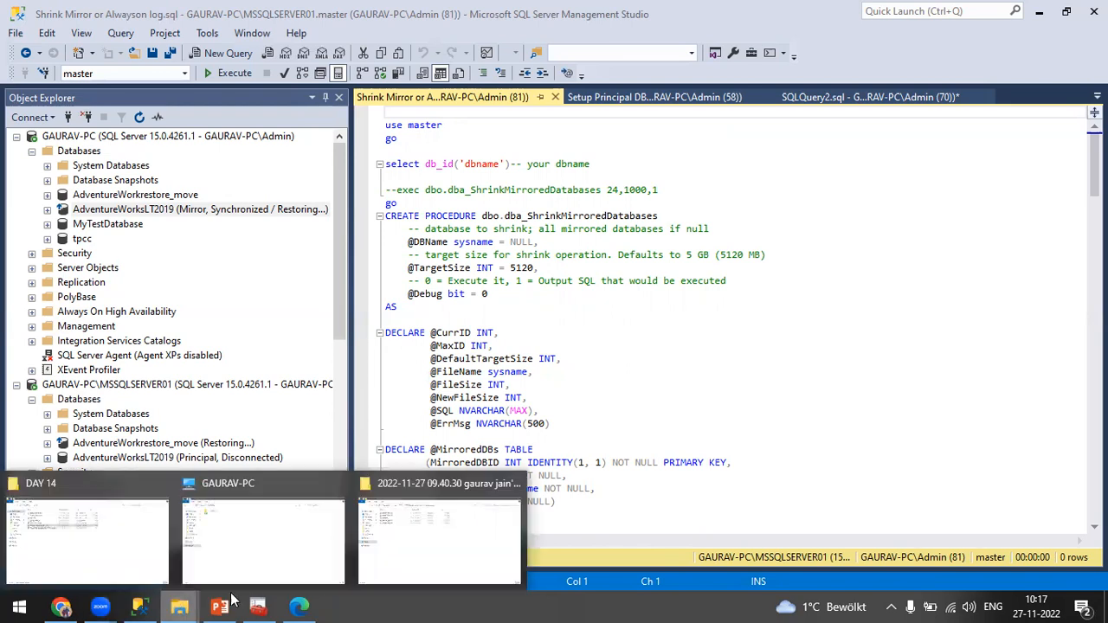
{"action": "left_click", "coordinate": [81, 551]}
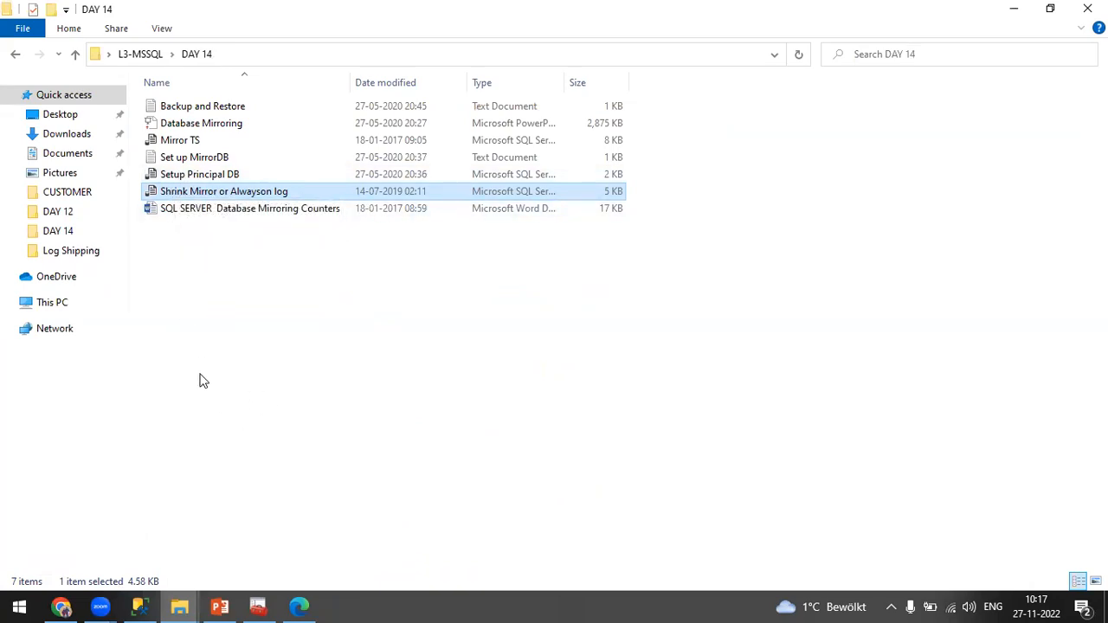
{"action": "left_click", "coordinate": [1013, 10]}
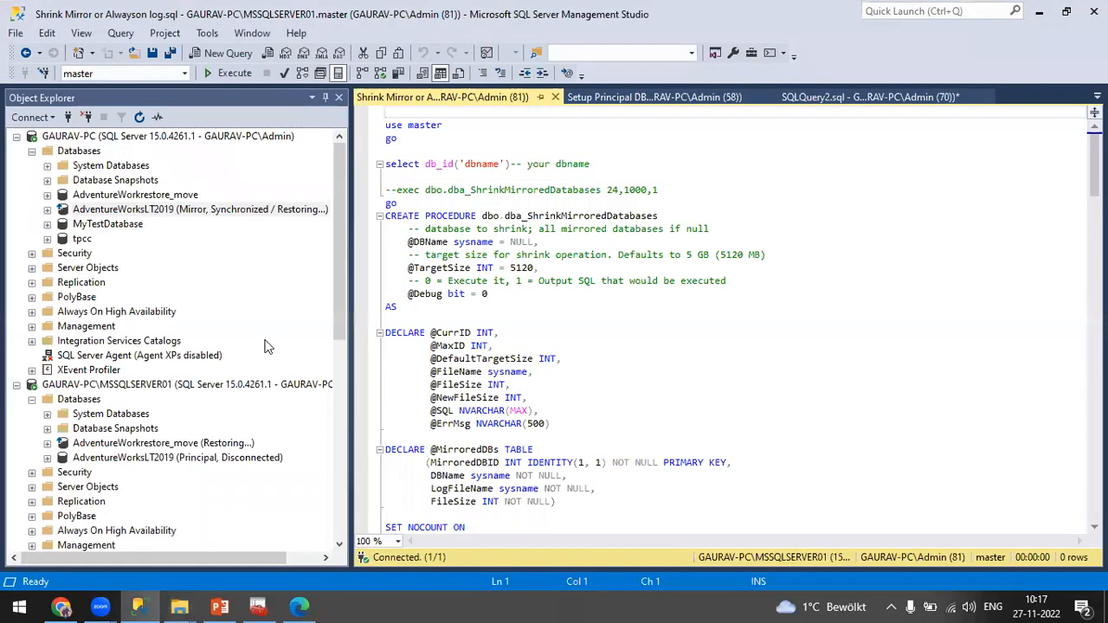
Review the body of the dba_ShrinkMirroredDatabases procedure, from the target size checks to the log file shrink and error handling.
{"action": "scroll", "coordinate": [518, 335], "scroll_direction": "down", "scroll_amount": 9}
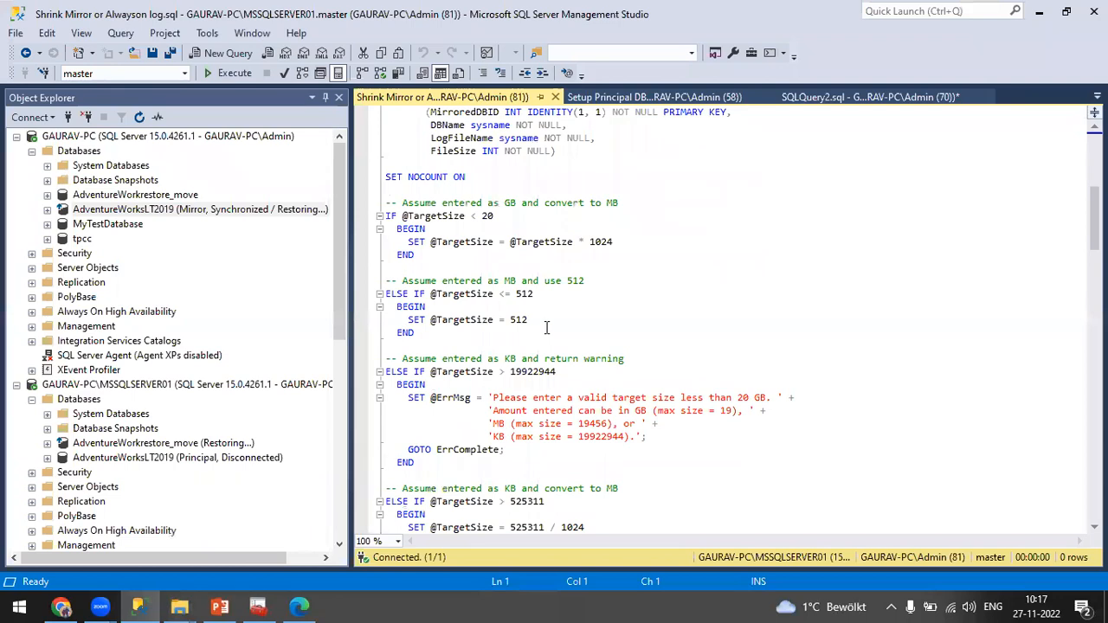
{"action": "scroll", "coordinate": [546, 327], "scroll_direction": "down", "scroll_amount": 5}
{"action": "scroll", "coordinate": [546, 320], "scroll_direction": "down", "scroll_amount": 6}
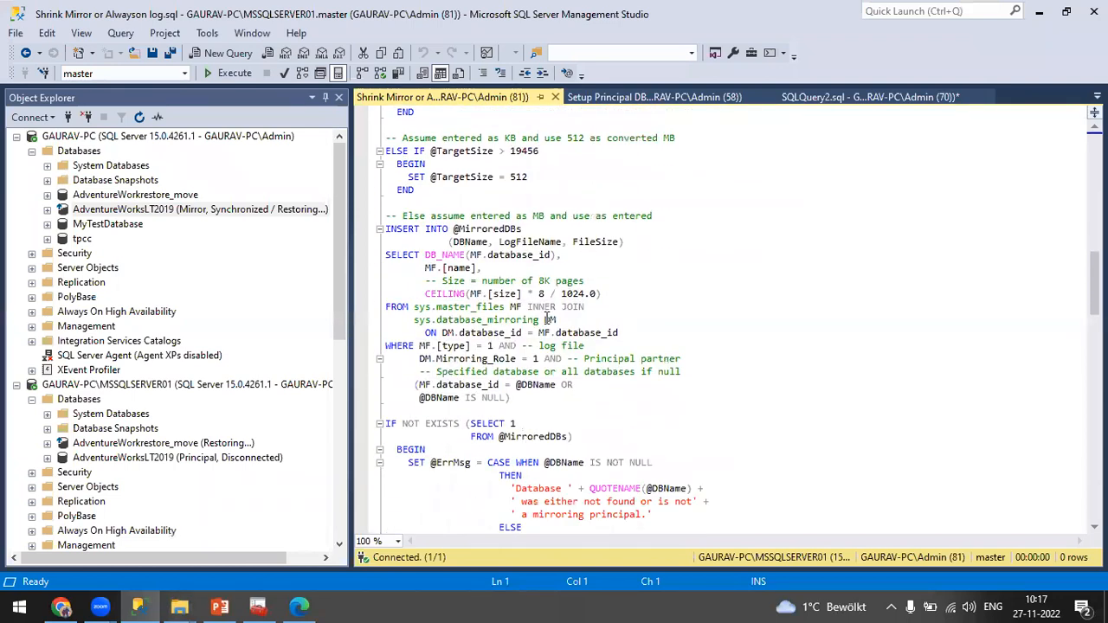
{"action": "scroll", "coordinate": [545, 318], "scroll_direction": "down", "scroll_amount": 6}
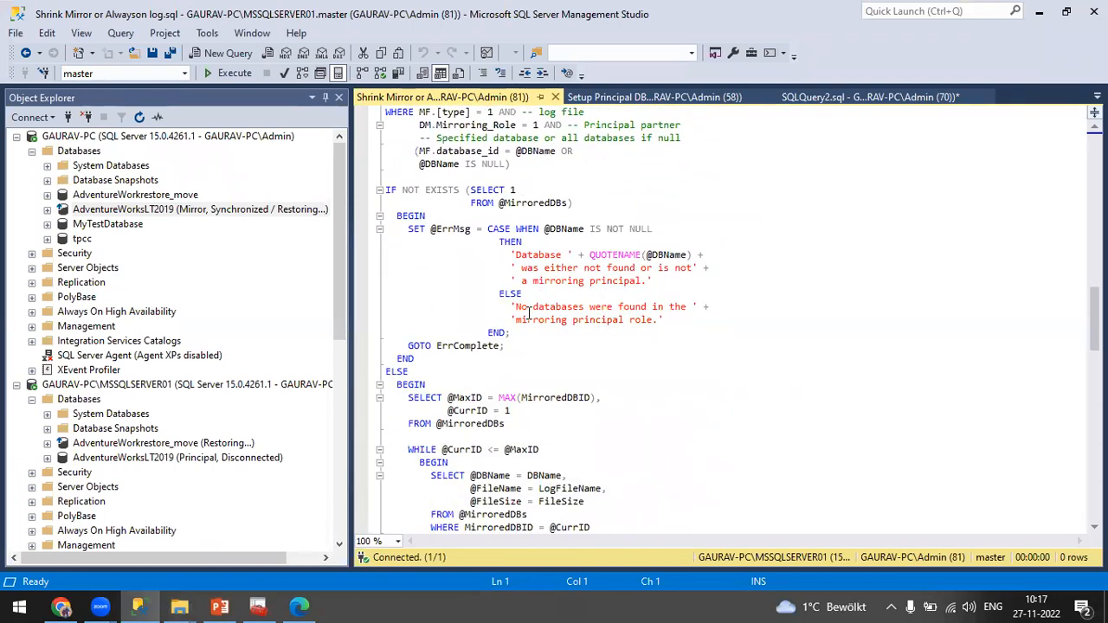
{"action": "scroll", "coordinate": [529, 312], "scroll_direction": "down", "scroll_amount": 1}
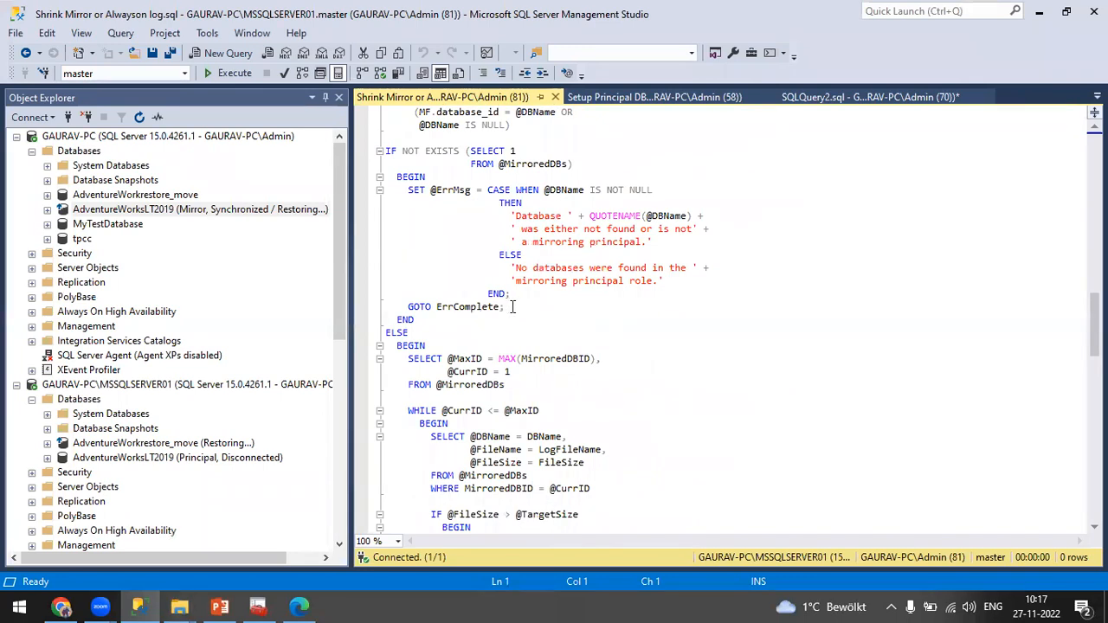
{"action": "scroll", "coordinate": [517, 304], "scroll_direction": "down", "scroll_amount": 20}
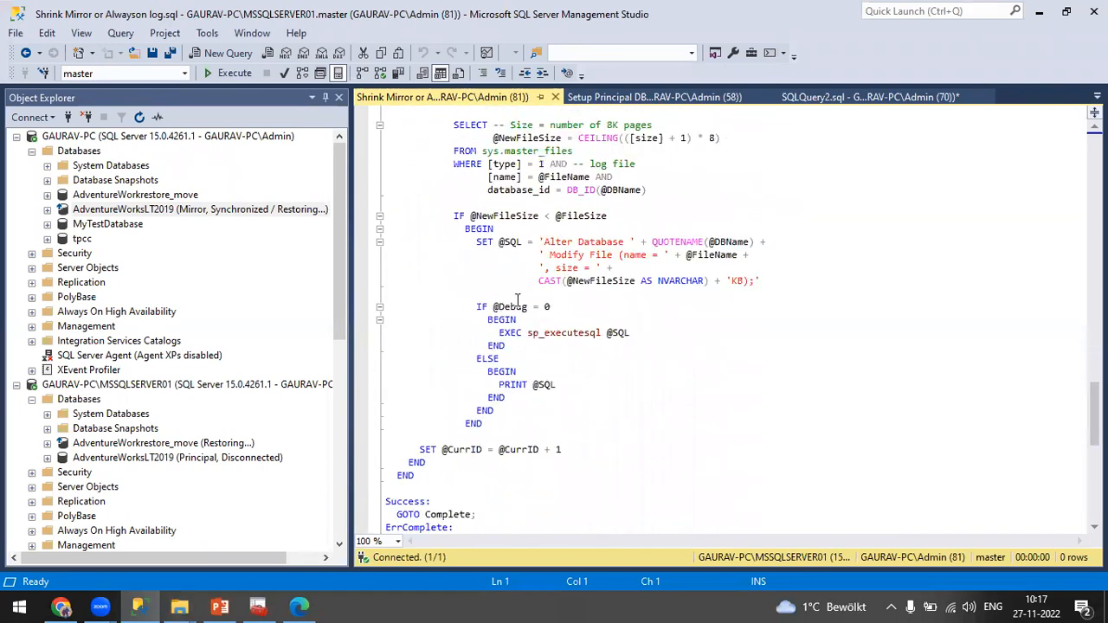
{"action": "scroll", "coordinate": [517, 301], "scroll_direction": "down", "scroll_amount": 5}
{"action": "scroll", "coordinate": [517, 298], "scroll_direction": "up", "scroll_amount": 20}
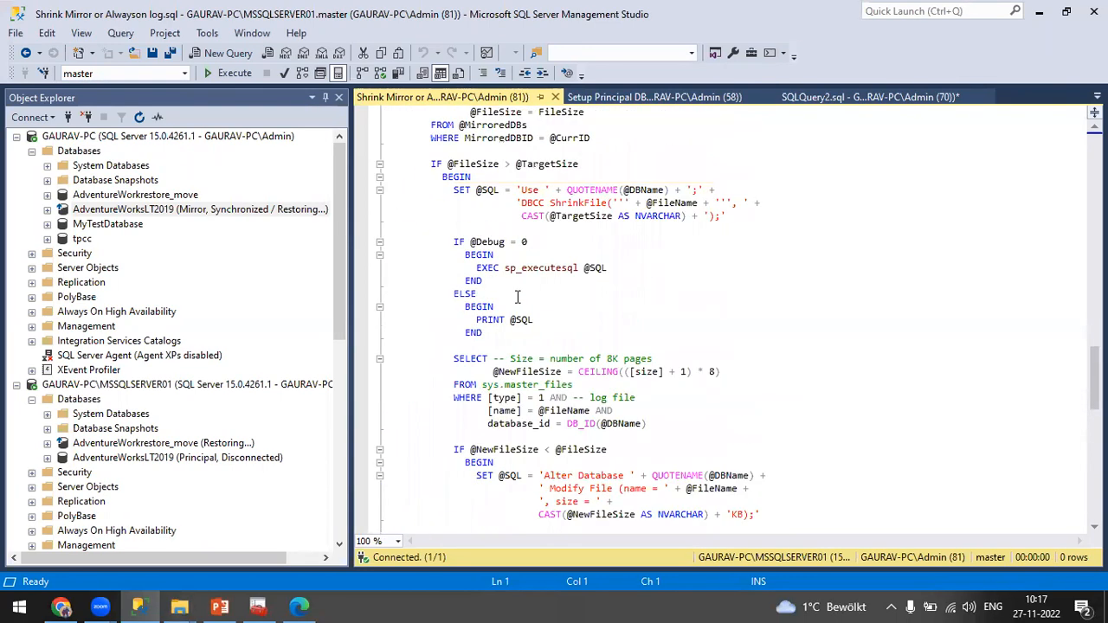
{"action": "scroll", "coordinate": [516, 296], "scroll_direction": "up", "scroll_amount": 20}
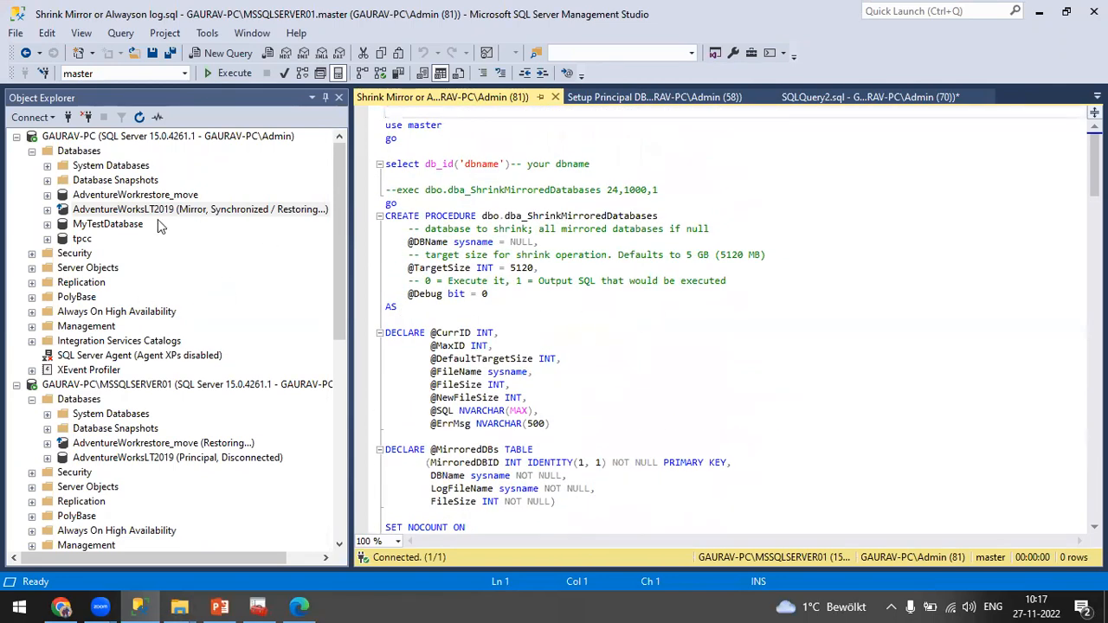
Check whether properties are available for the mirror copy of AdventureWorksLT2019 on the default instance, and collapse that instance's databases.
{"action": "left_click", "coordinate": [32, 150]}
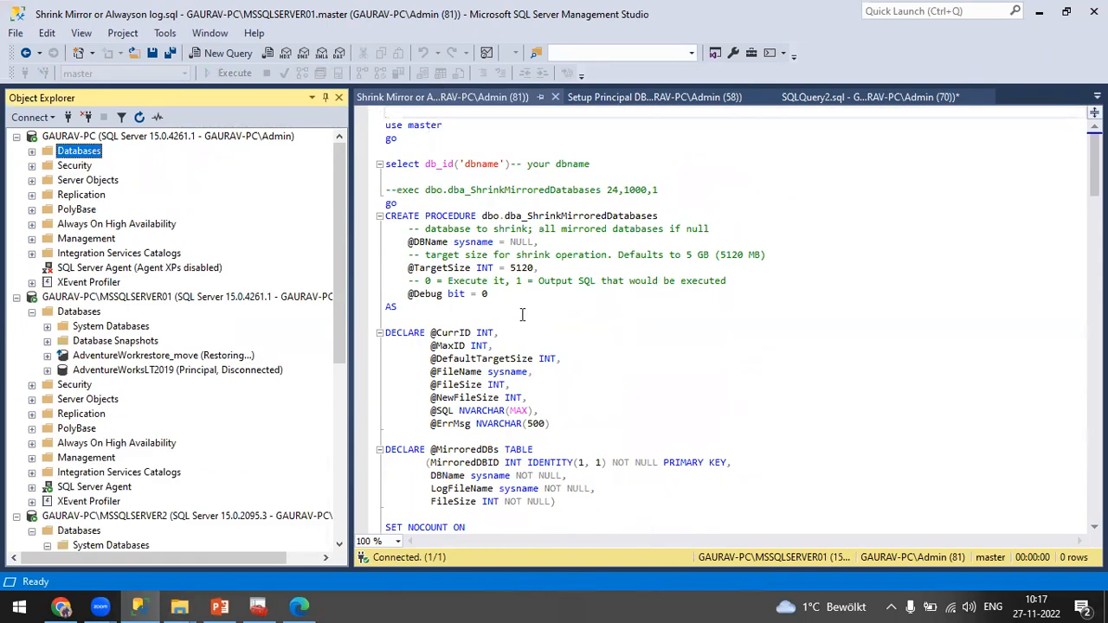
{"action": "left_click", "coordinate": [430, 100]}
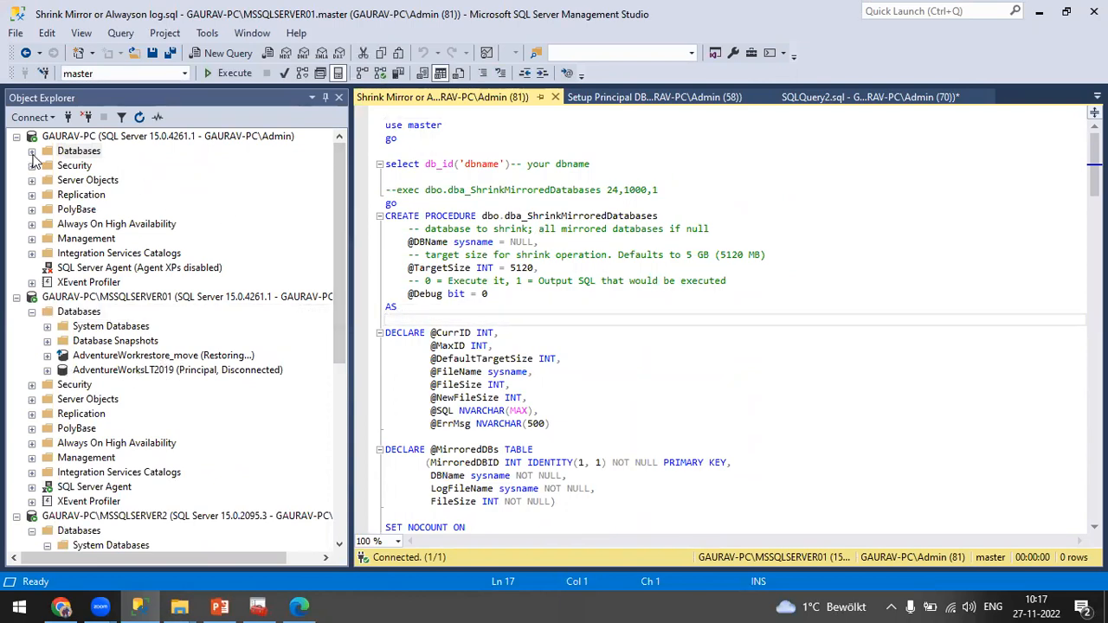
{"action": "left_click", "coordinate": [32, 151]}
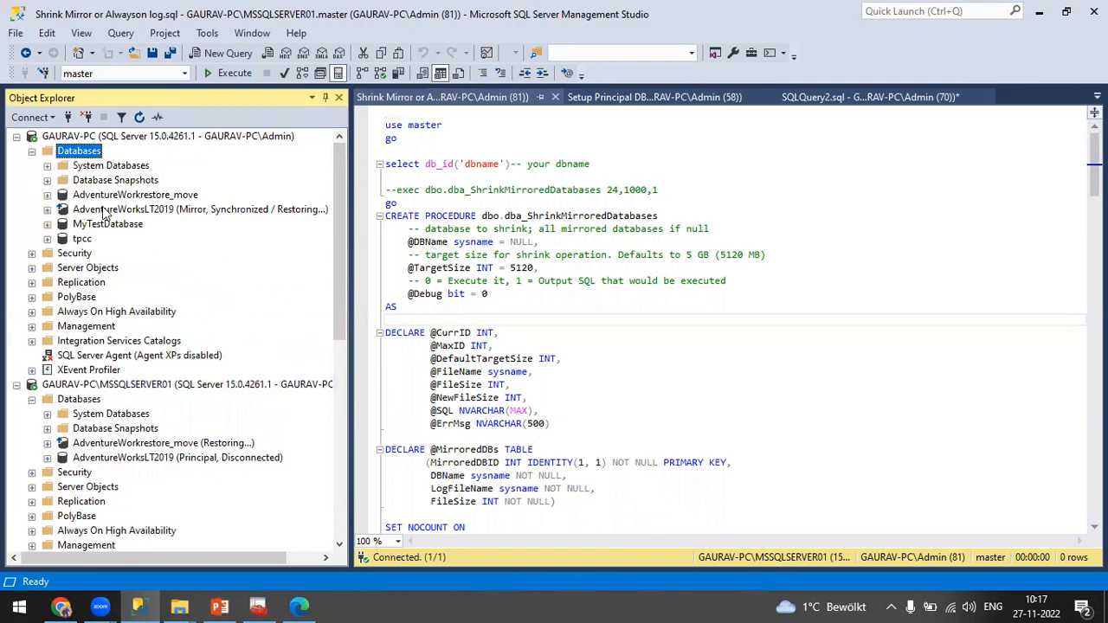
{"action": "right_click", "coordinate": [149, 211]}
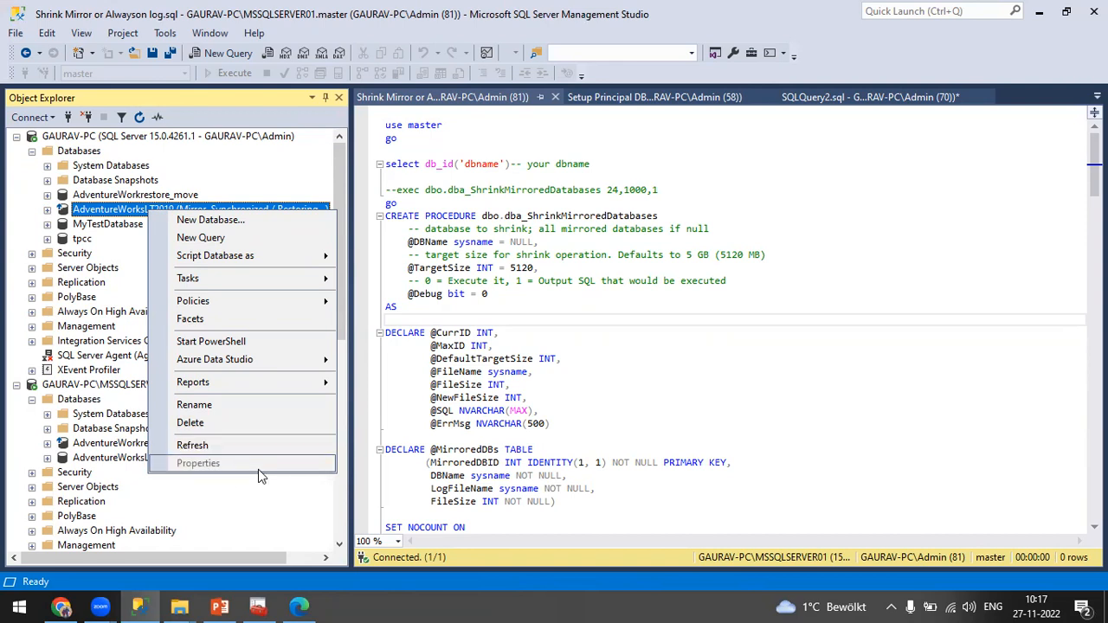
{"action": "left_click", "coordinate": [32, 152]}
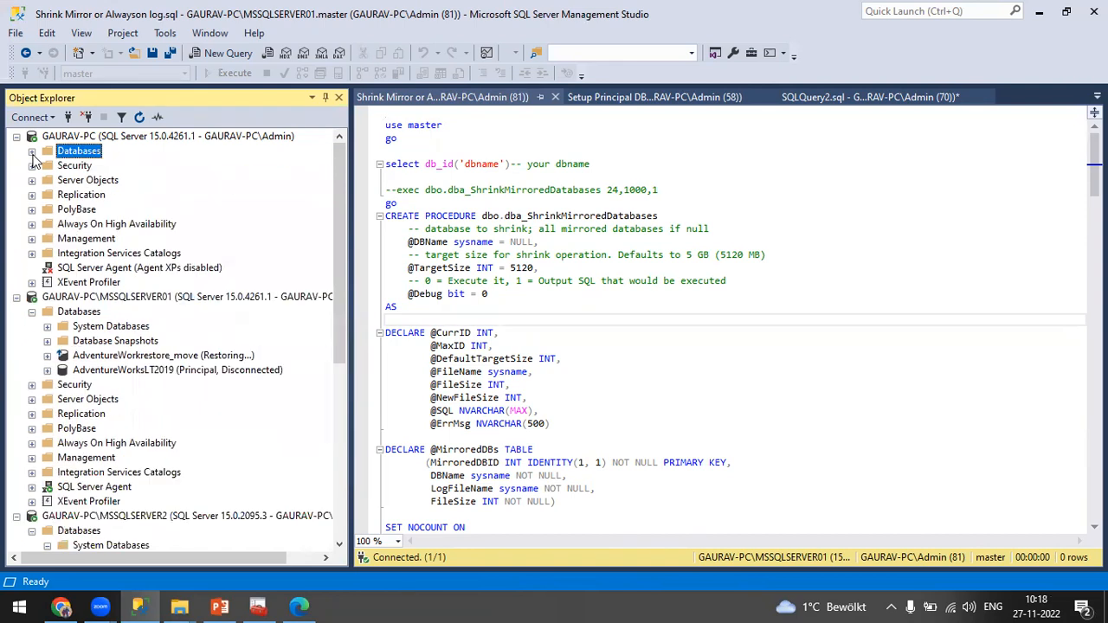
Open the properties of the principal AdventureWorksLT2019 database on the MSSQLSERVER01 instance and look through its Query Store, Transaction Log Shipping and Mirroring pages.
{"action": "right_click", "coordinate": [149, 374]}
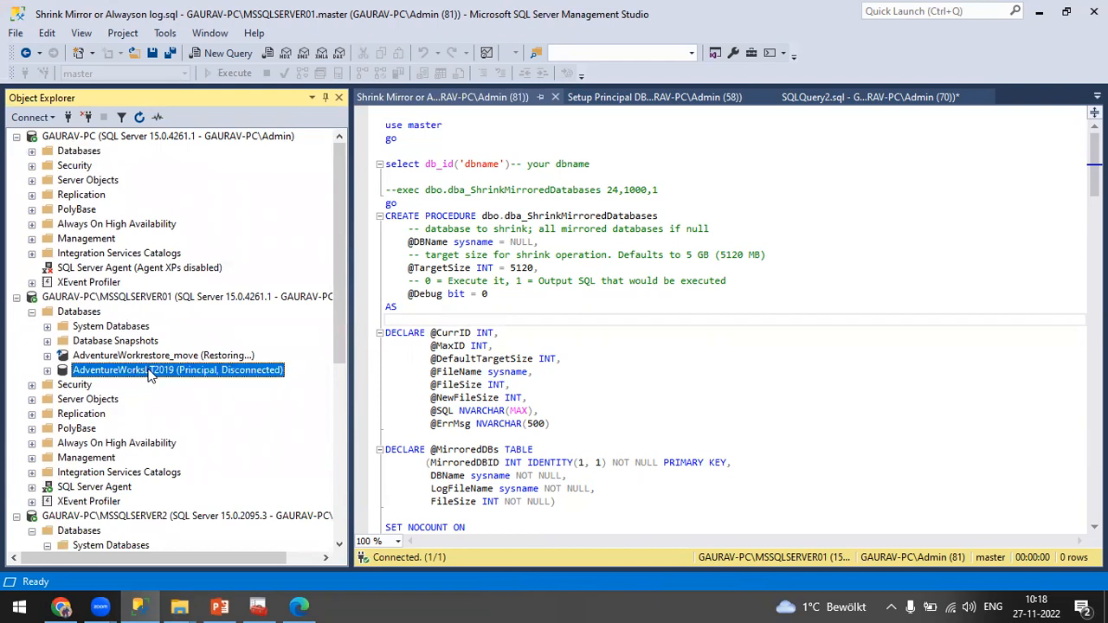
{"action": "left_click", "coordinate": [198, 575]}
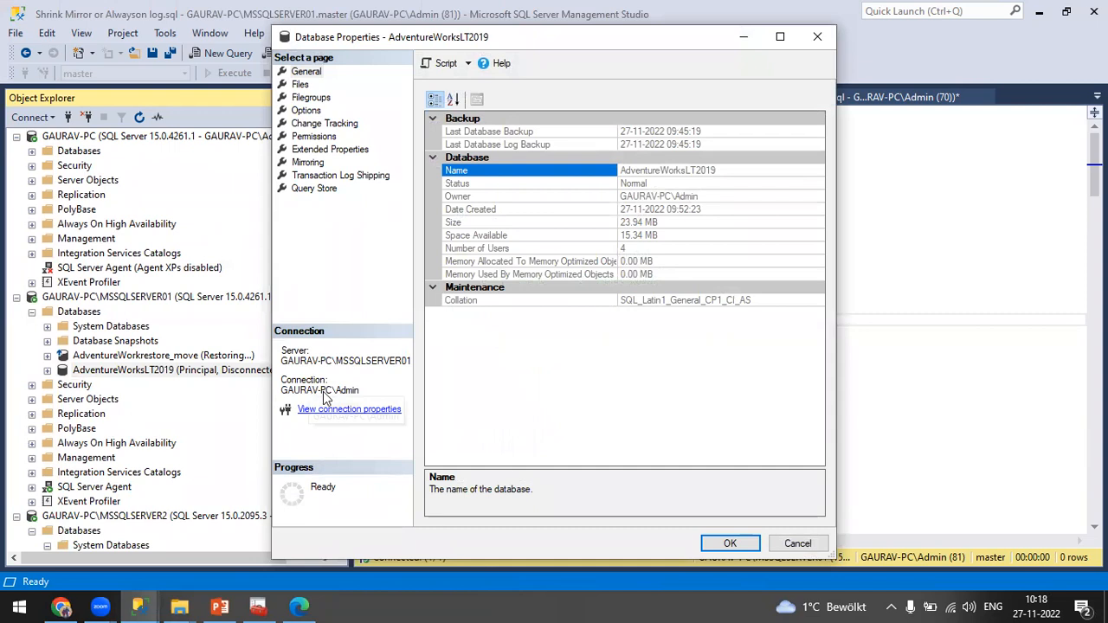
{"action": "left_click", "coordinate": [316, 190]}
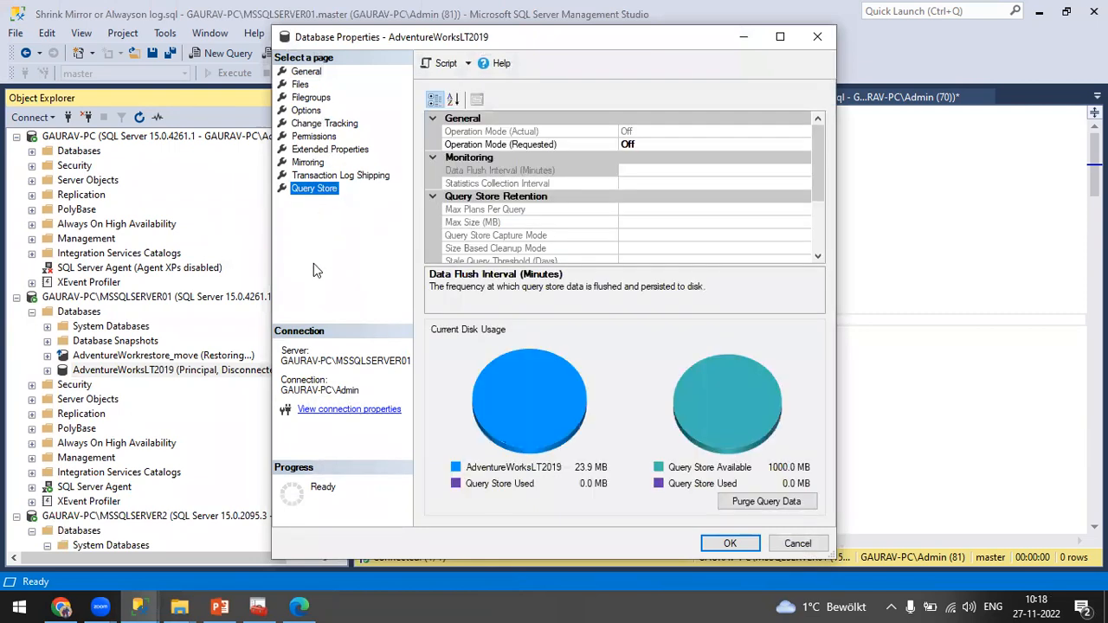
{"action": "left_click", "coordinate": [327, 177]}
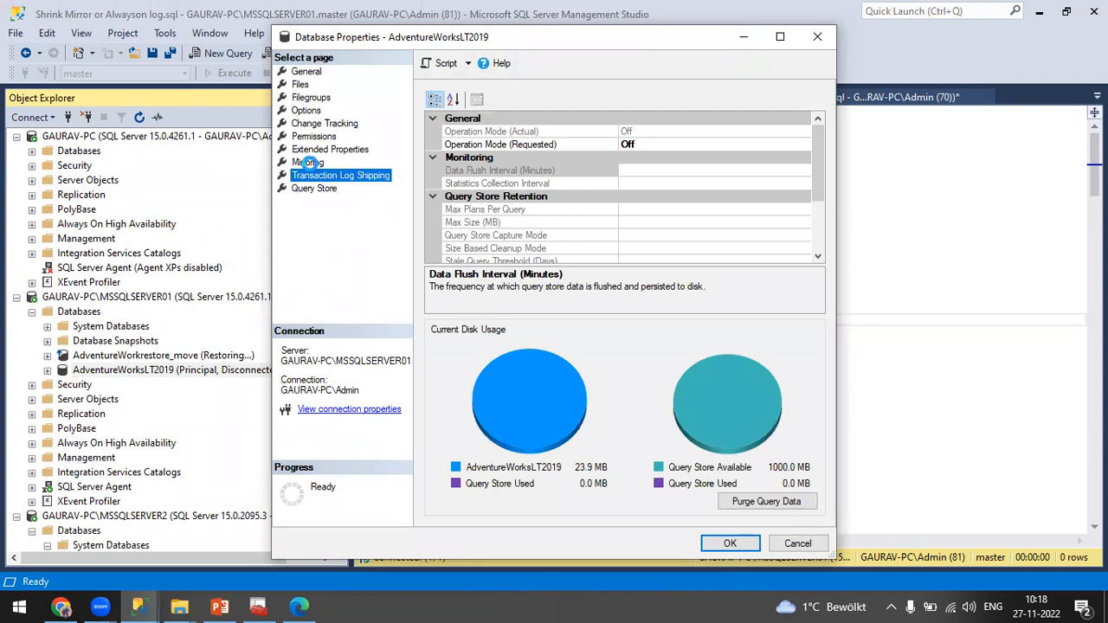
{"action": "left_click", "coordinate": [315, 167]}
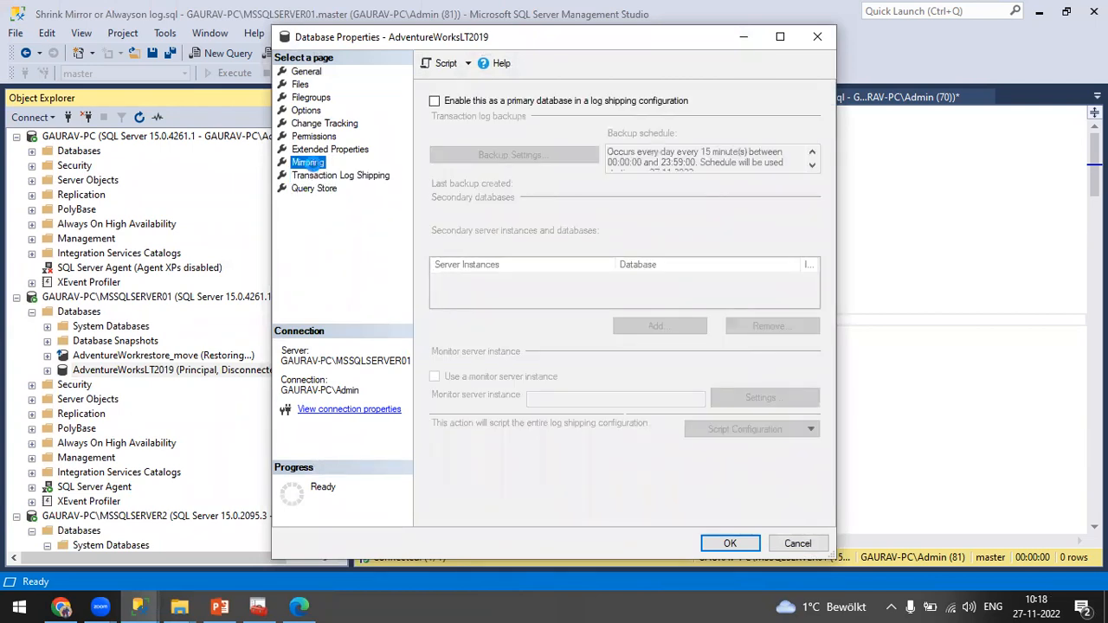
Try enabling AdventureWorksLT2019 as a primary database in a log shipping configuration, and clear the option again.
{"action": "left_click", "coordinate": [321, 177]}
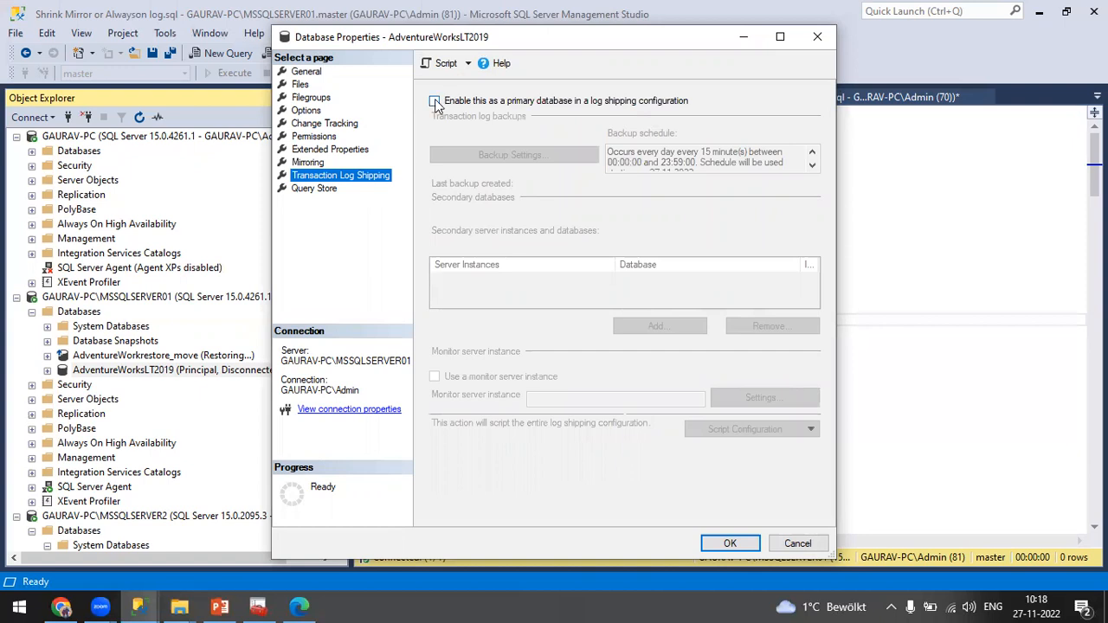
{"action": "left_click", "coordinate": [435, 101]}
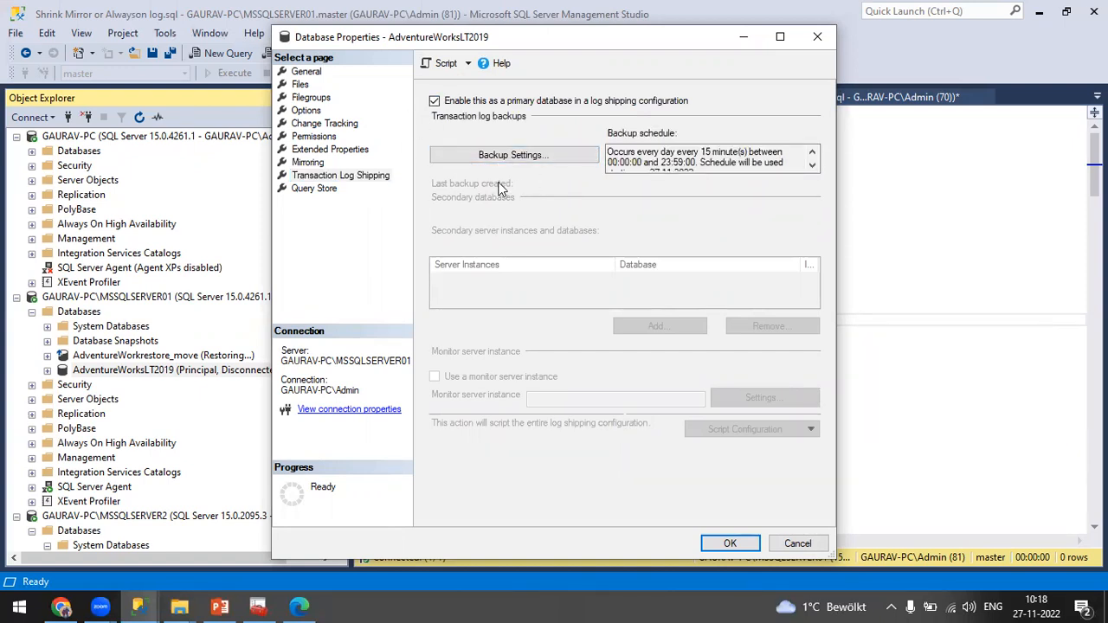
{"action": "left_click", "coordinate": [434, 101]}
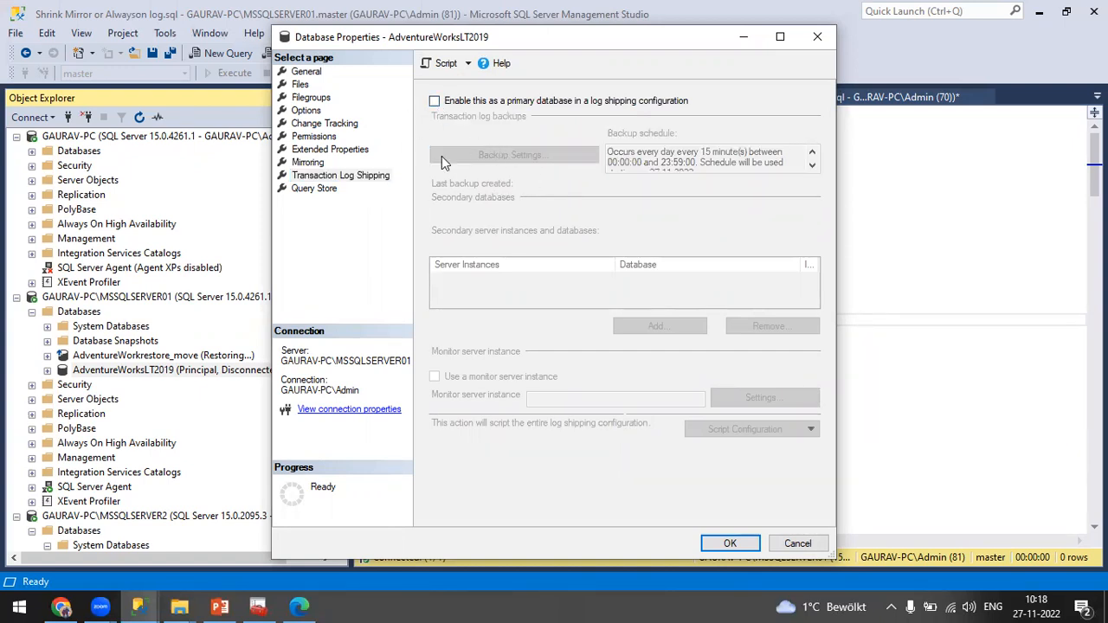
Remove mirroring from the AdventureWorksLT2019 database and confirm the removal.
{"action": "left_click", "coordinate": [307, 164]}
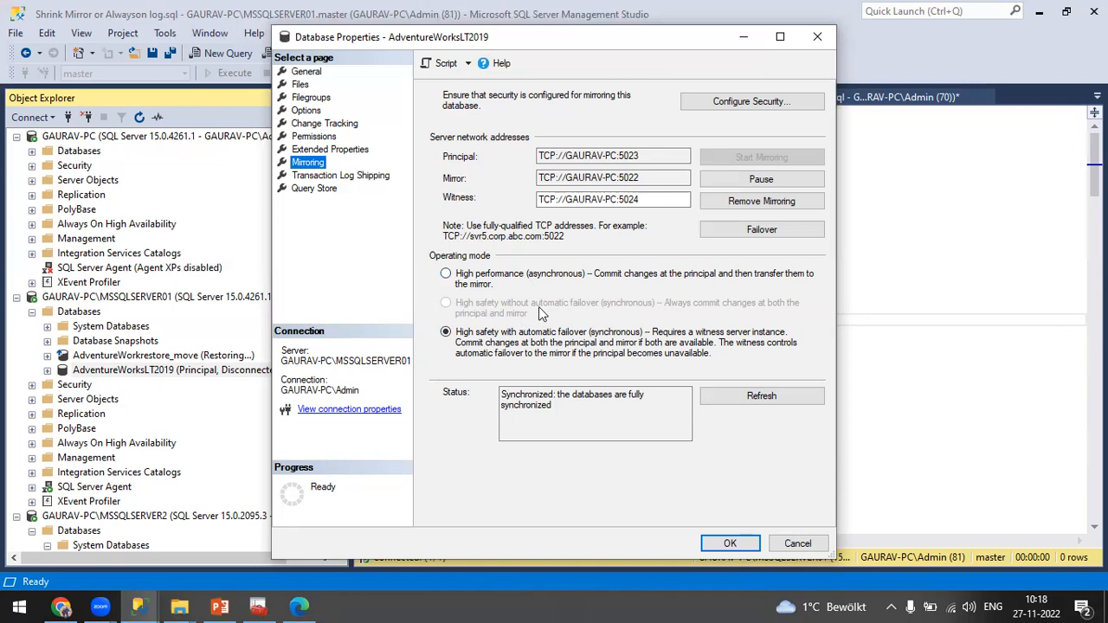
{"action": "left_click", "coordinate": [745, 206]}
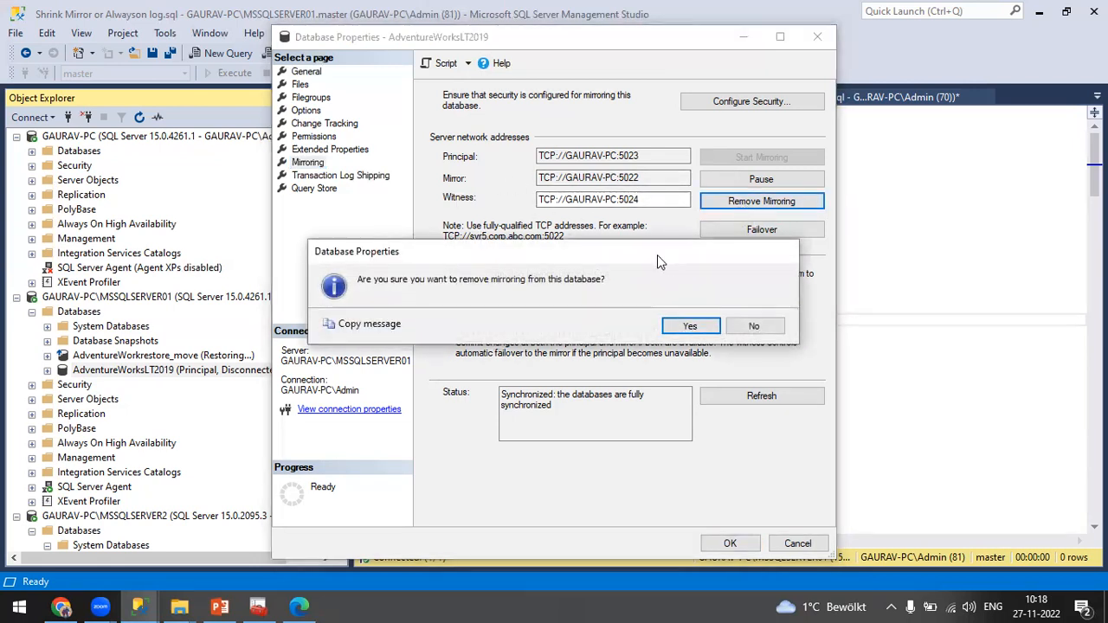
{"action": "left_click", "coordinate": [697, 320]}
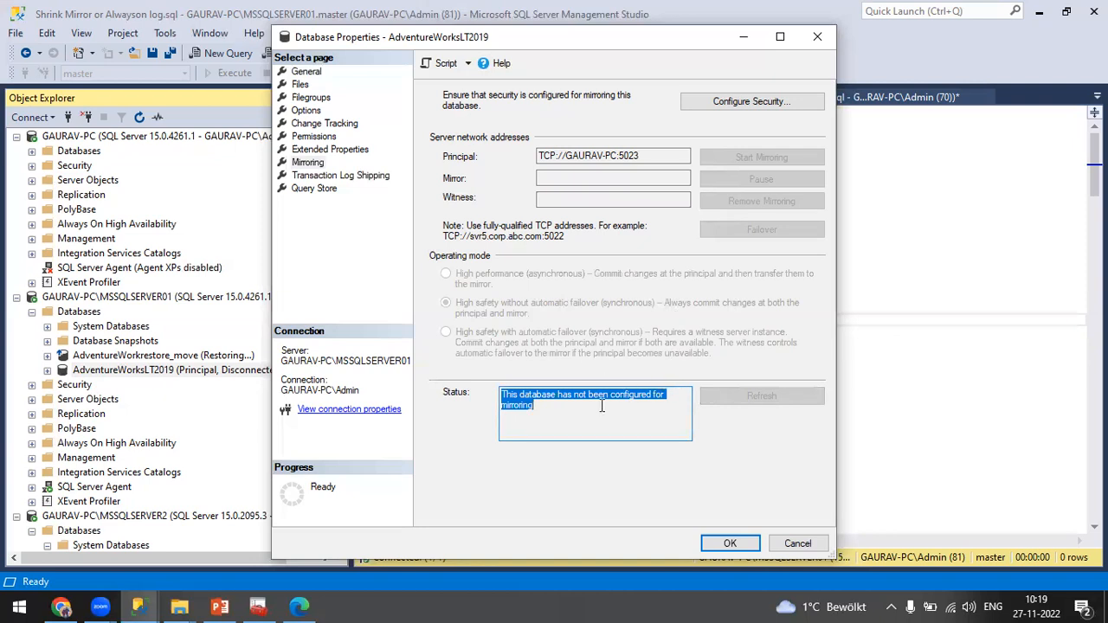
Start configuring mirroring security for AdventureWorksLT2019 and advance past the principal server settings to the mirror server instance.
{"action": "double_click", "coordinate": [561, 47]}
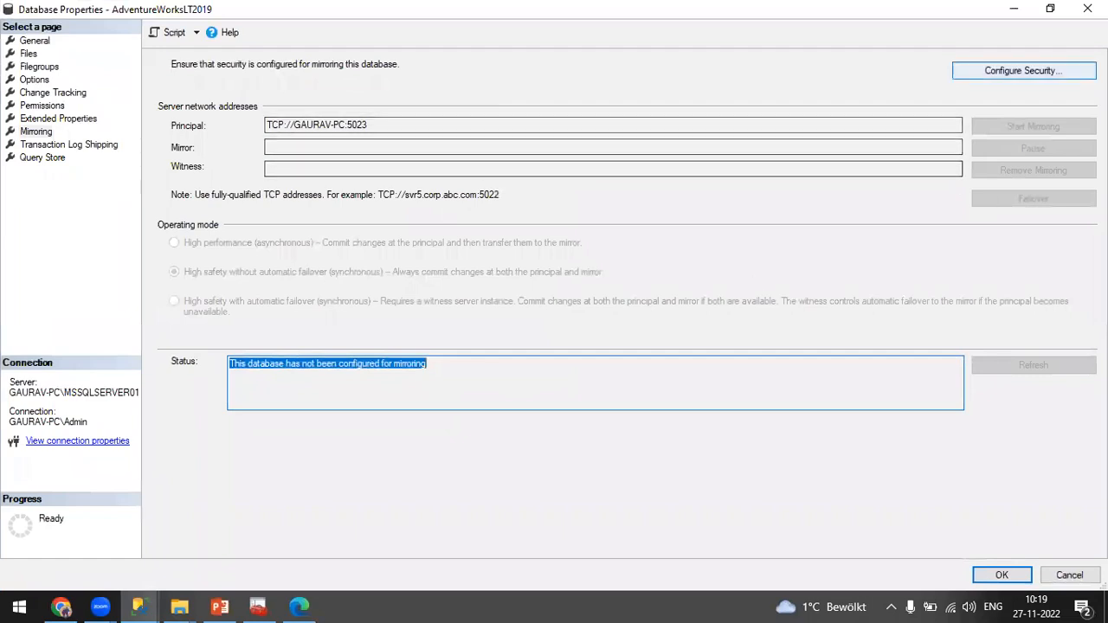
{"action": "left_click", "coordinate": [1039, 19]}
{"action": "left_click", "coordinate": [774, 56]}
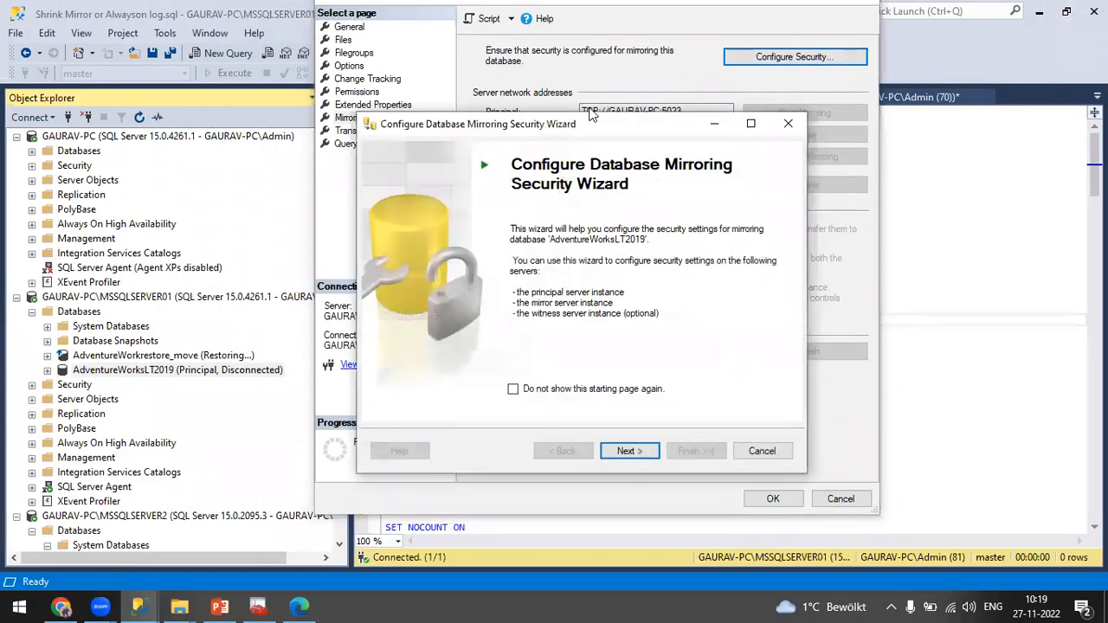
{"action": "left_click", "coordinate": [633, 452]}
{"action": "left_click", "coordinate": [639, 455]}
{"action": "left_click", "coordinate": [630, 452]}
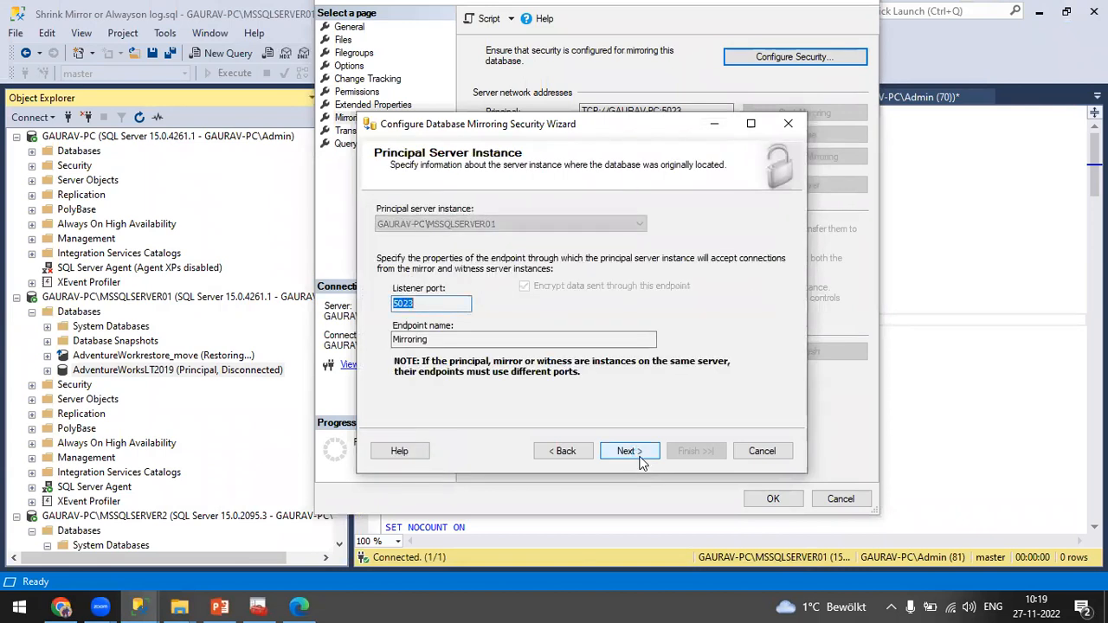
{"action": "left_click", "coordinate": [629, 452]}
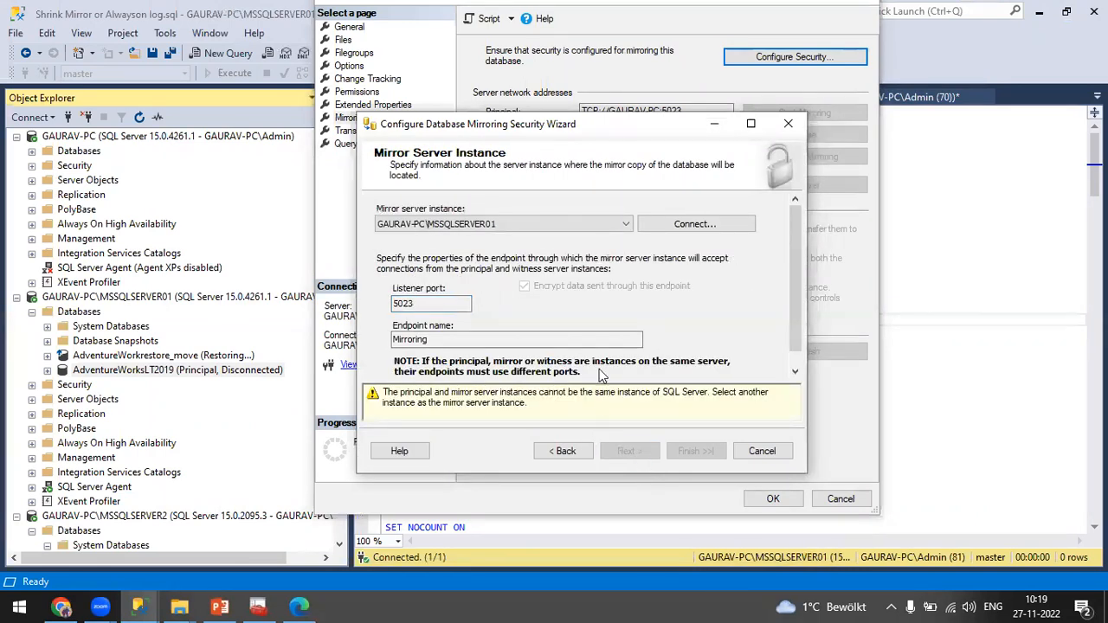
{"action": "left_click", "coordinate": [693, 227]}
{"action": "left_click", "coordinate": [554, 320]}
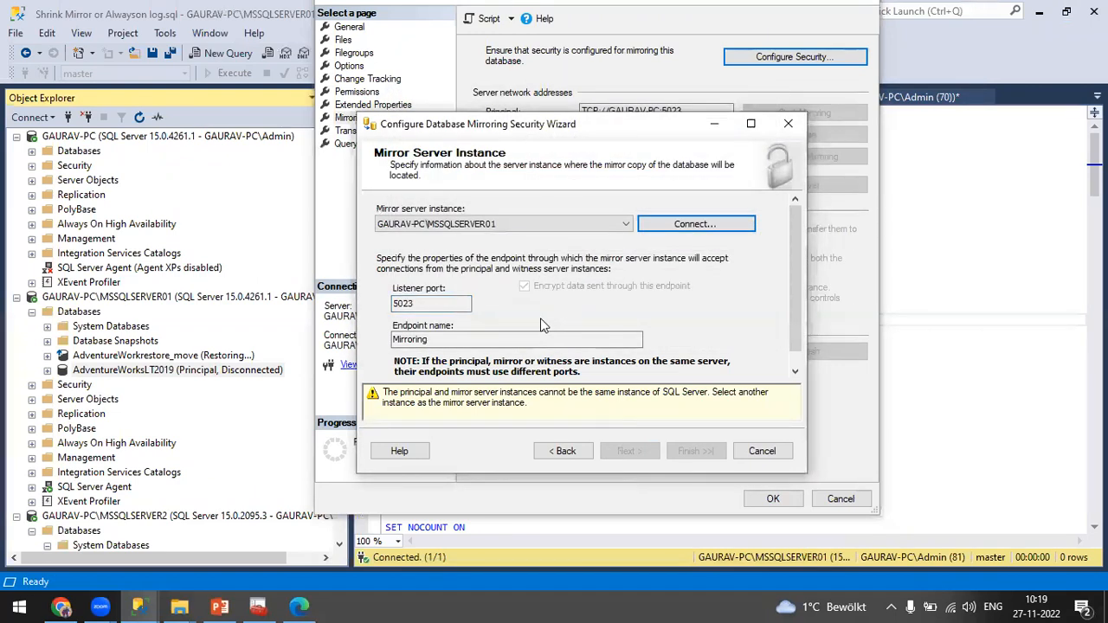
{"action": "left_click", "coordinate": [563, 451]}
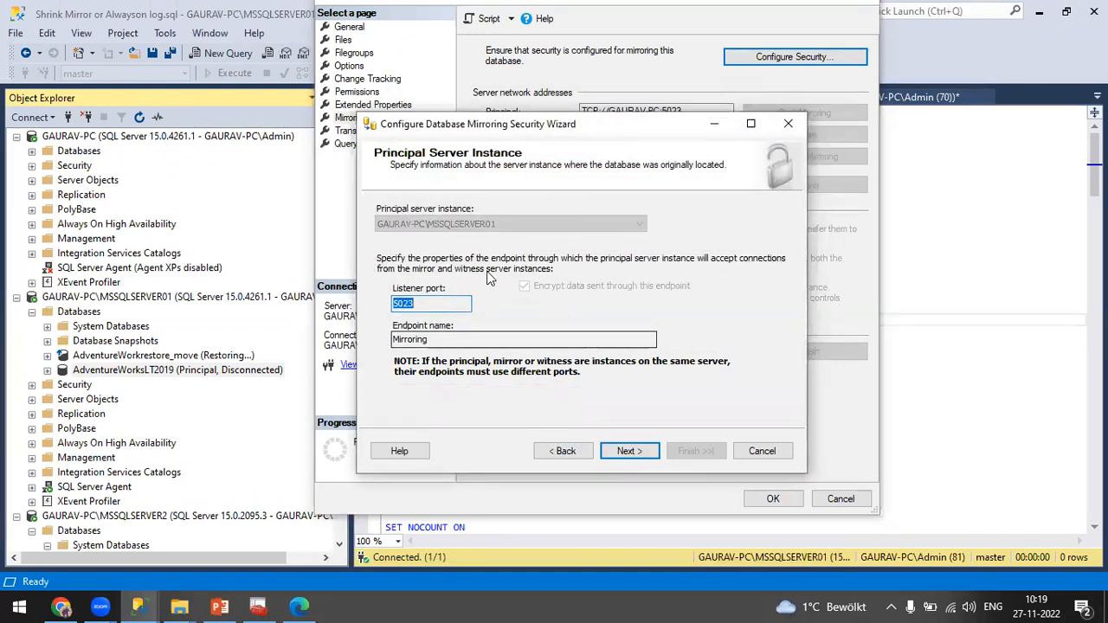
{"action": "left_click", "coordinate": [629, 451]}
Connect the PC's default SQL Server instance as the mirror server and advance to the witness server settings.
{"action": "left_click", "coordinate": [706, 224]}
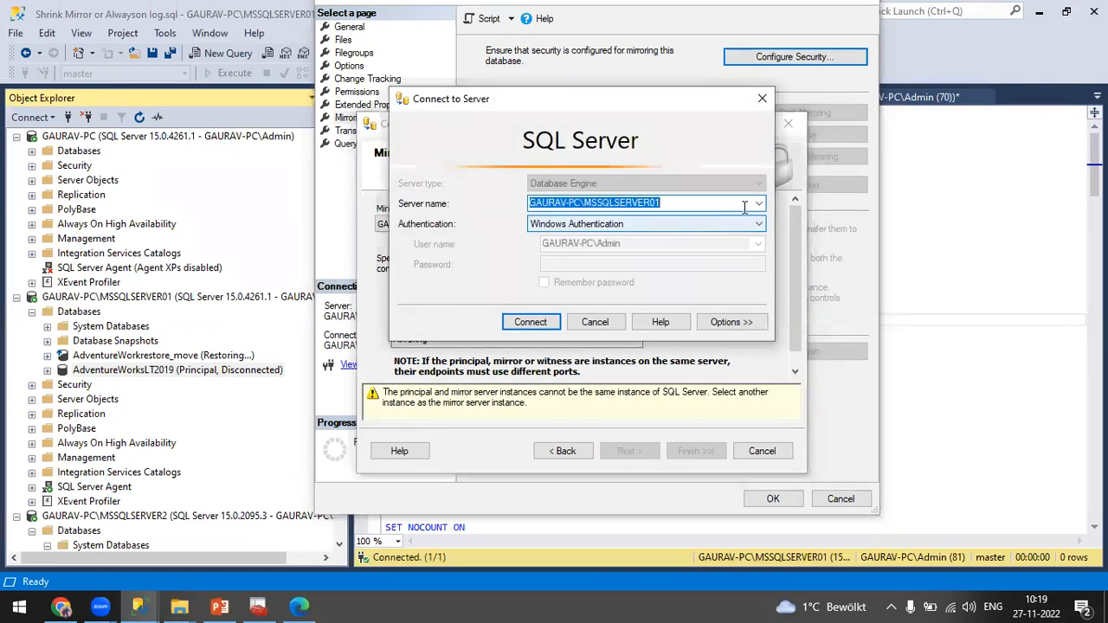
{"action": "left_click", "coordinate": [758, 203]}
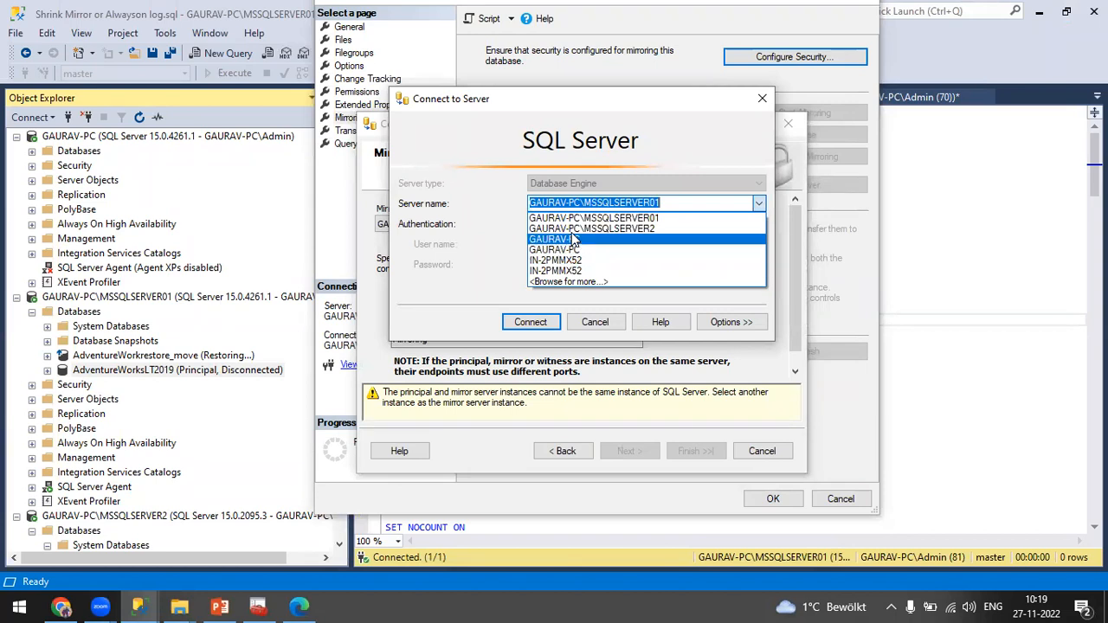
{"action": "left_click", "coordinate": [568, 246]}
{"action": "left_click", "coordinate": [538, 322]}
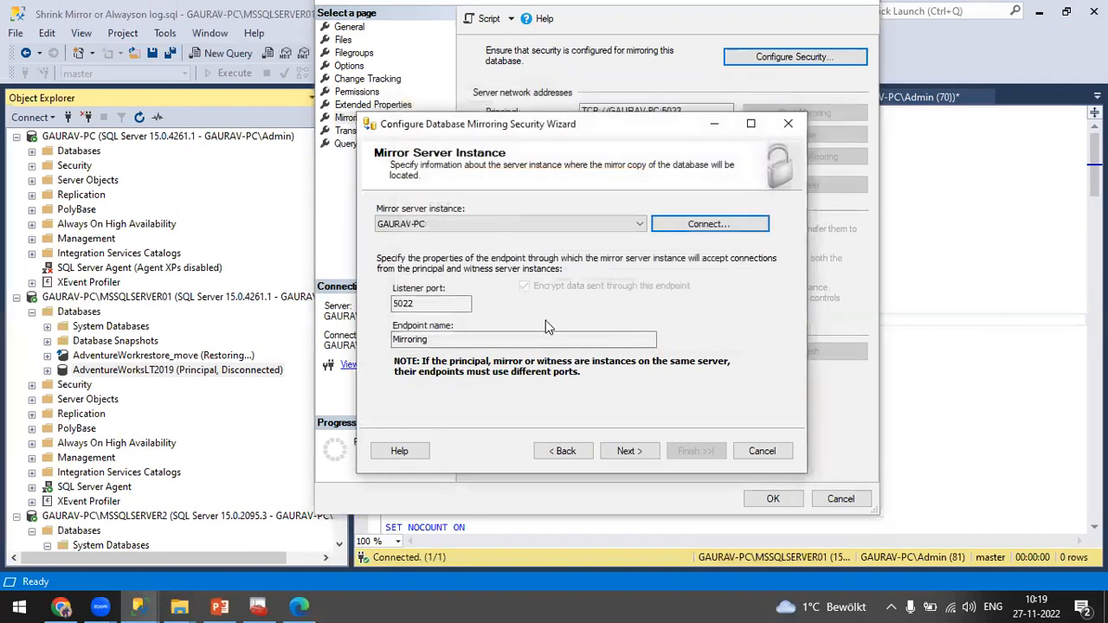
{"action": "left_click", "coordinate": [629, 451]}
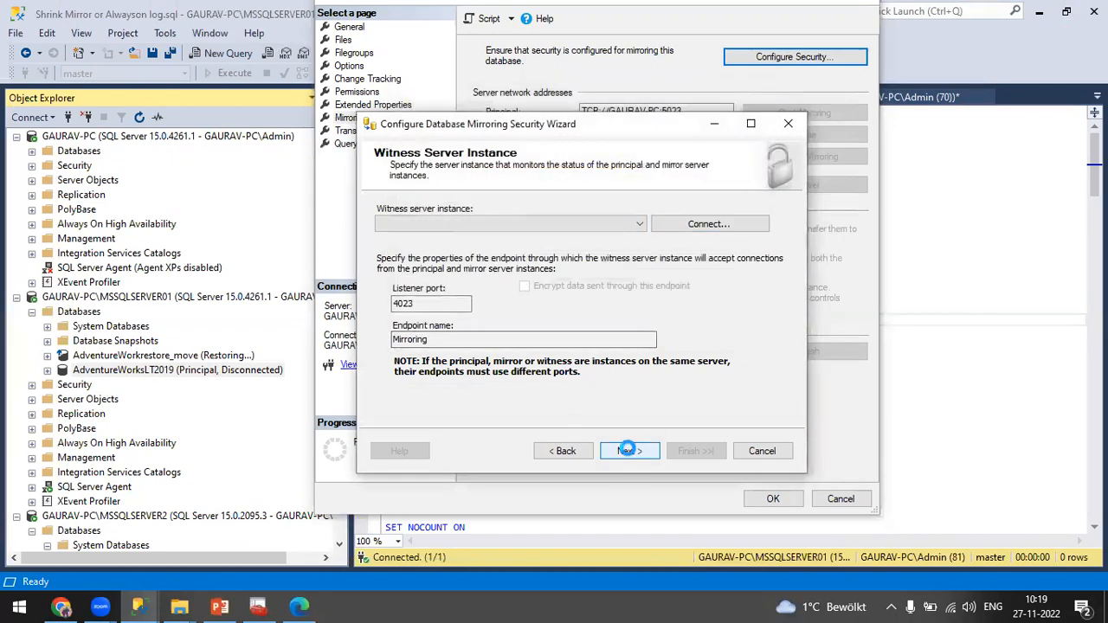
Connect the MSSQLSERVER2 instance as the witness server with Windows Authentication and advance to the service accounts.
{"action": "left_click", "coordinate": [700, 225]}
{"action": "left_click", "coordinate": [757, 206]}
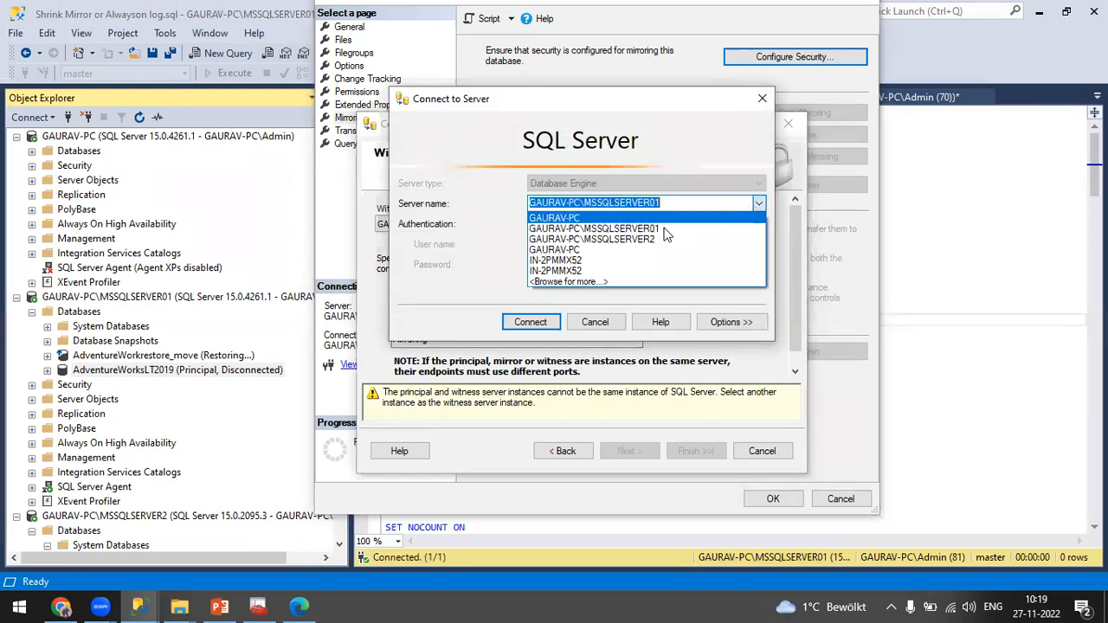
{"action": "left_click", "coordinate": [627, 239]}
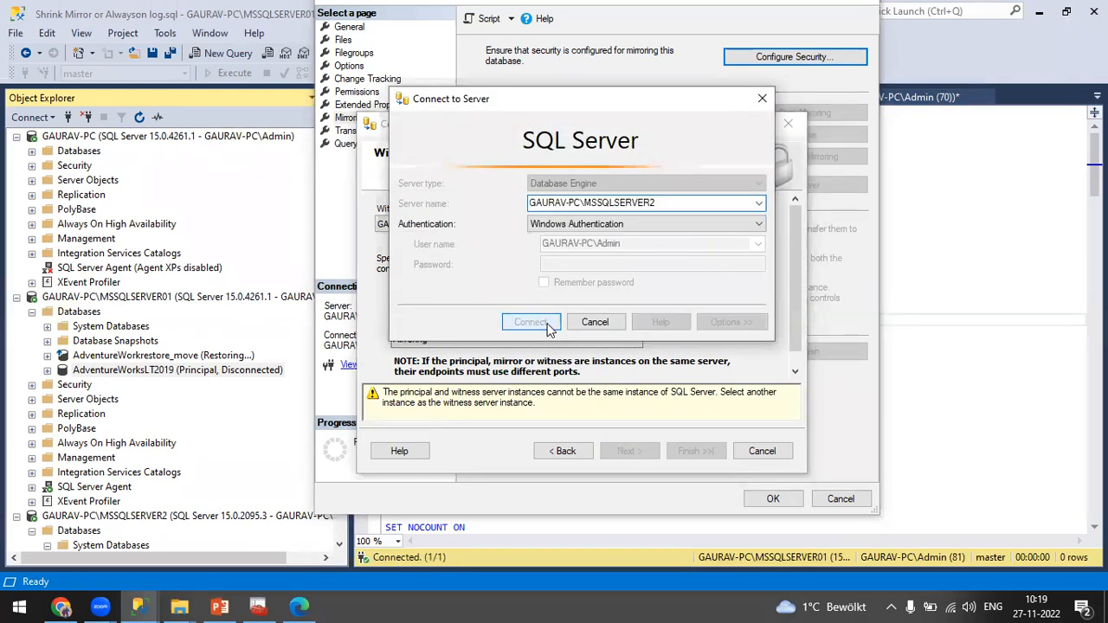
{"action": "left_click", "coordinate": [531, 321]}
{"action": "left_click", "coordinate": [629, 452]}
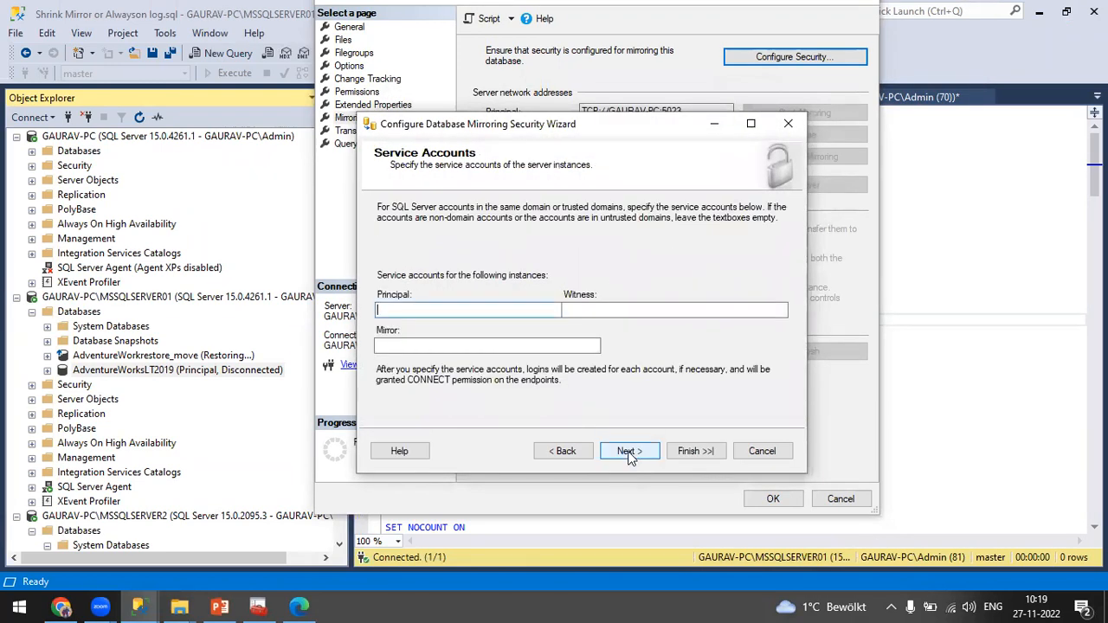
Finish the security configuration with the service accounts left empty, and start mirroring without fully qualified domain names.
{"action": "left_click", "coordinate": [629, 452]}
{"action": "left_click", "coordinate": [678, 457]}
{"action": "left_click", "coordinate": [760, 449]}
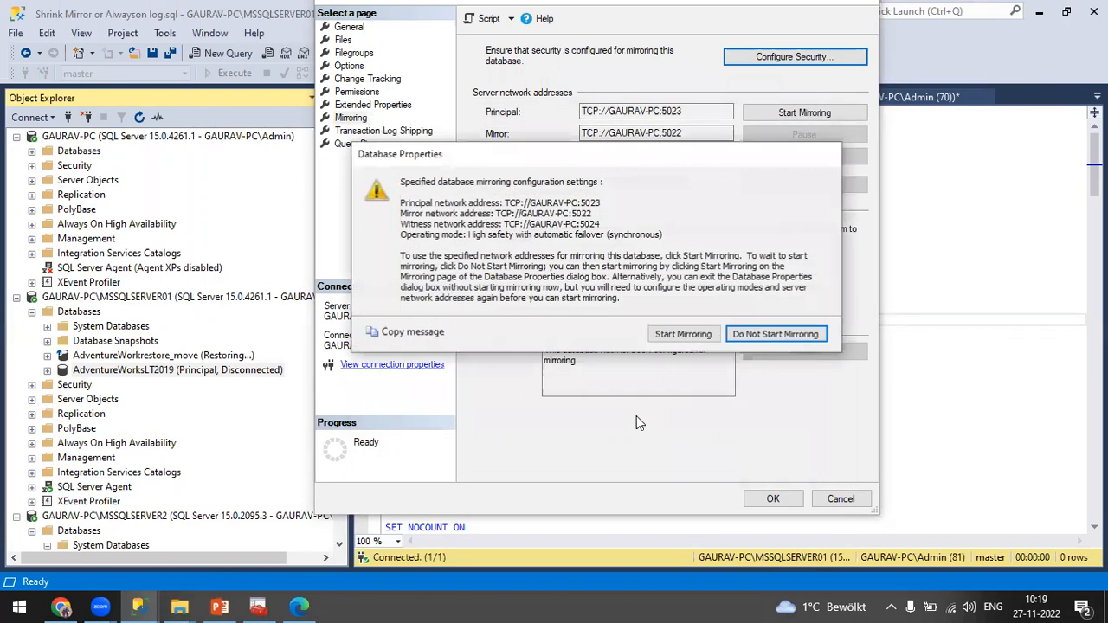
{"action": "left_click", "coordinate": [683, 335]}
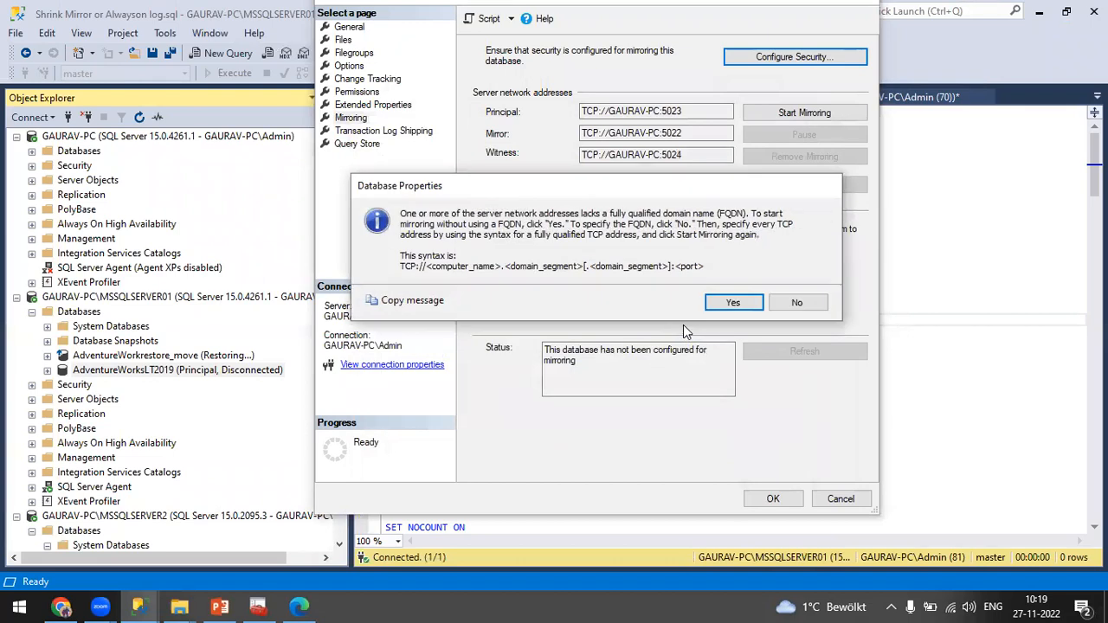
{"action": "left_click", "coordinate": [734, 301]}
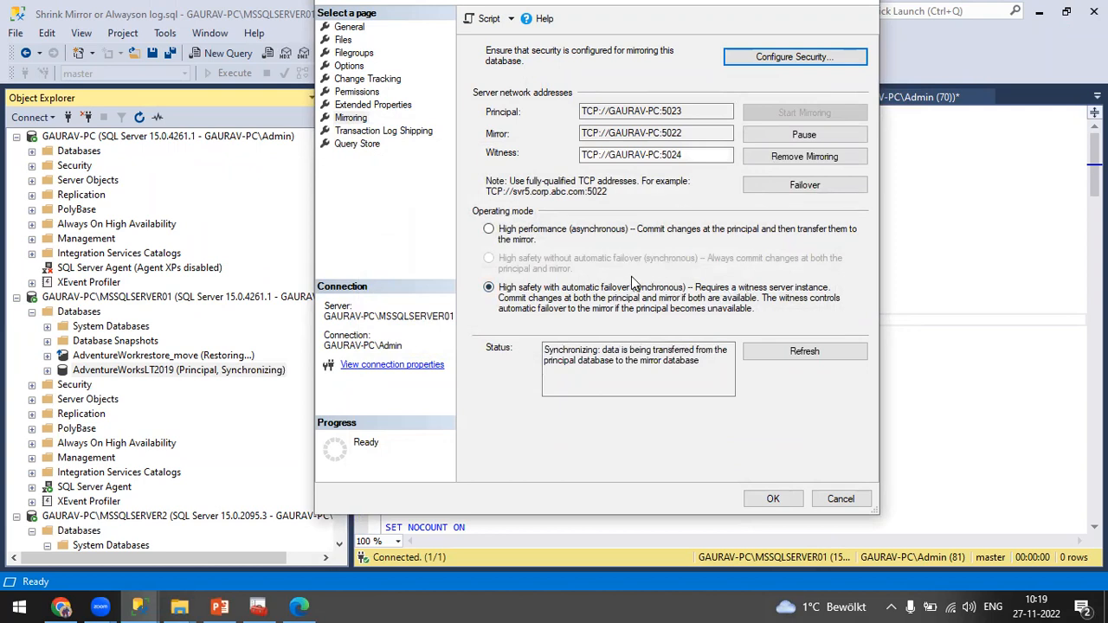
Try the High performance and High safety without automatic failover operating modes, and discard the change.
{"action": "left_click", "coordinate": [487, 230]}
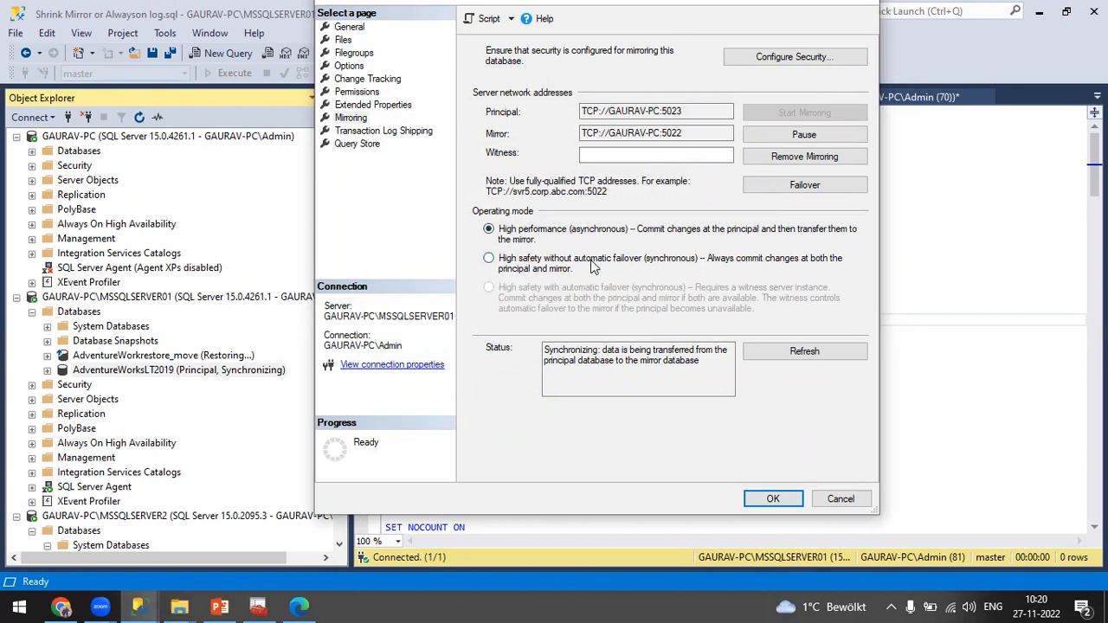
{"action": "left_click", "coordinate": [489, 228]}
{"action": "left_click", "coordinate": [489, 259]}
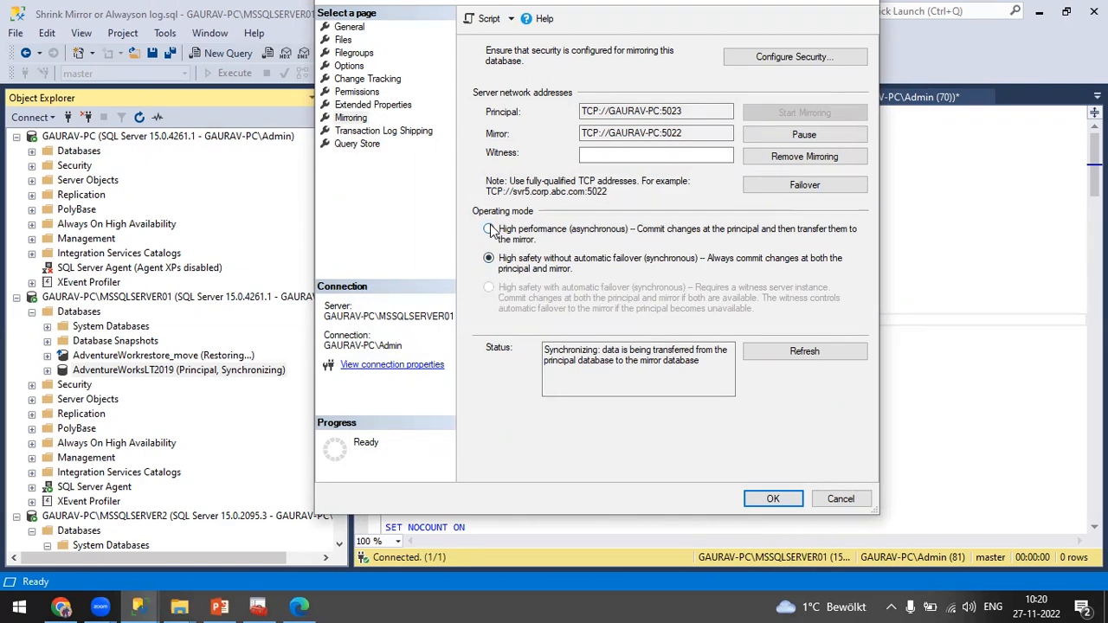
{"action": "left_click", "coordinate": [490, 230]}
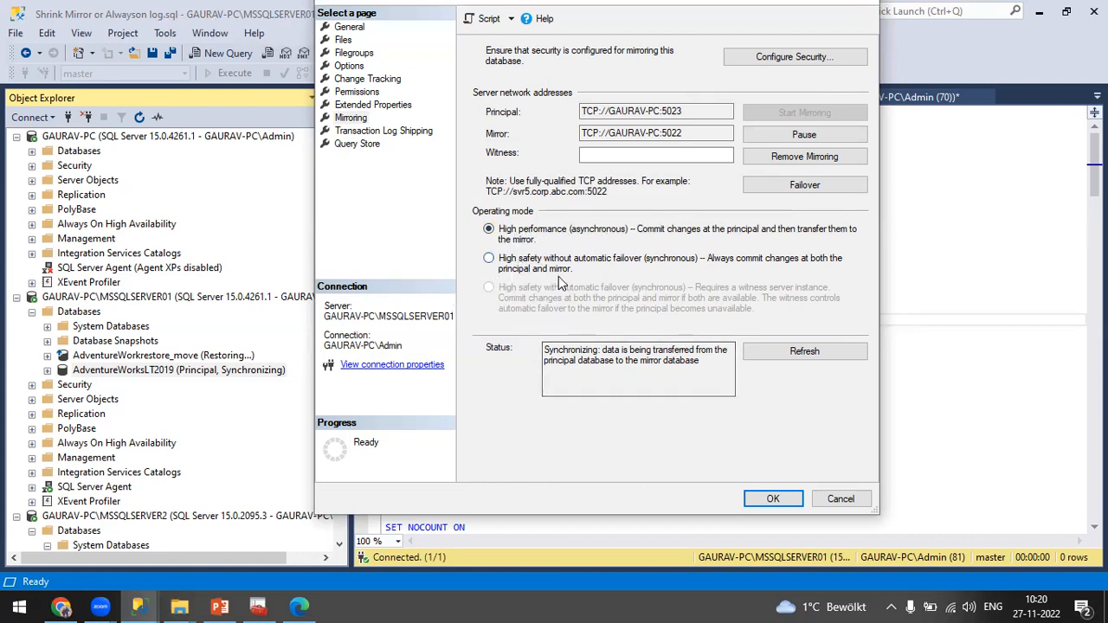
{"action": "left_click", "coordinate": [840, 500]}
Reopen the mirroring settings of AdventureWorksLT2019 on MSSQLSERVER01, try the High performance (asynchronous) mode, and cancel.
{"action": "right_click", "coordinate": [184, 374]}
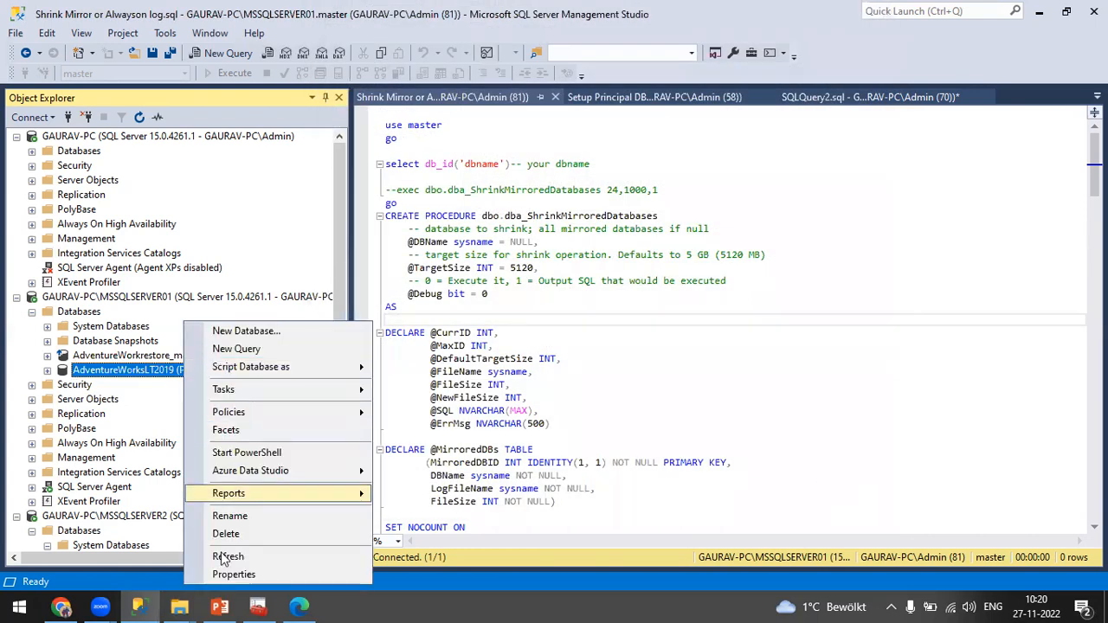
{"action": "left_click", "coordinate": [229, 573]}
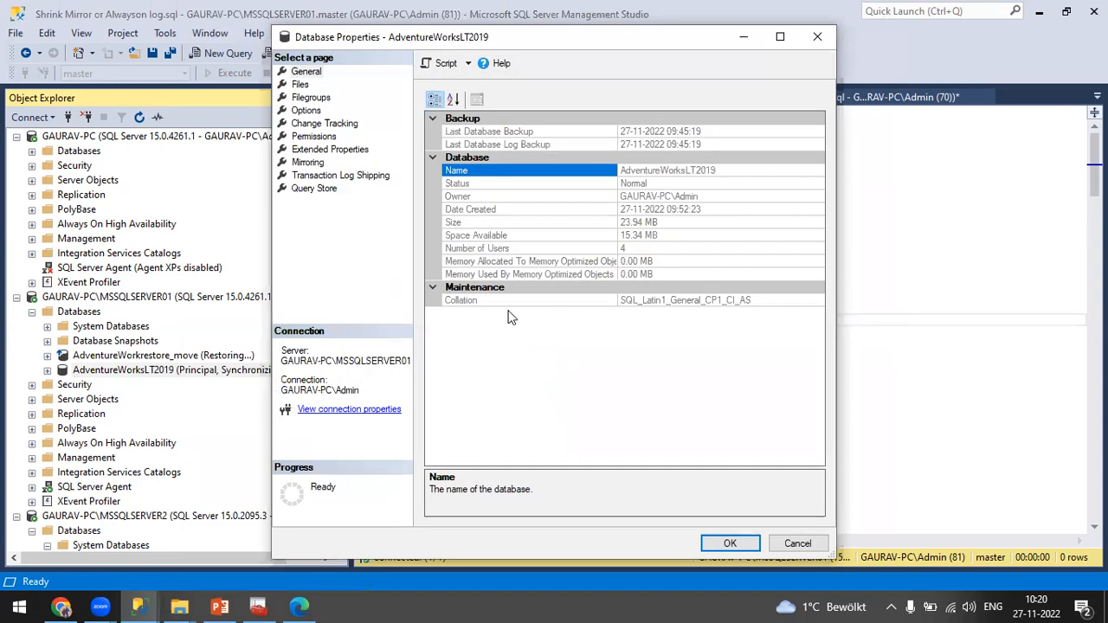
{"action": "left_click", "coordinate": [308, 163]}
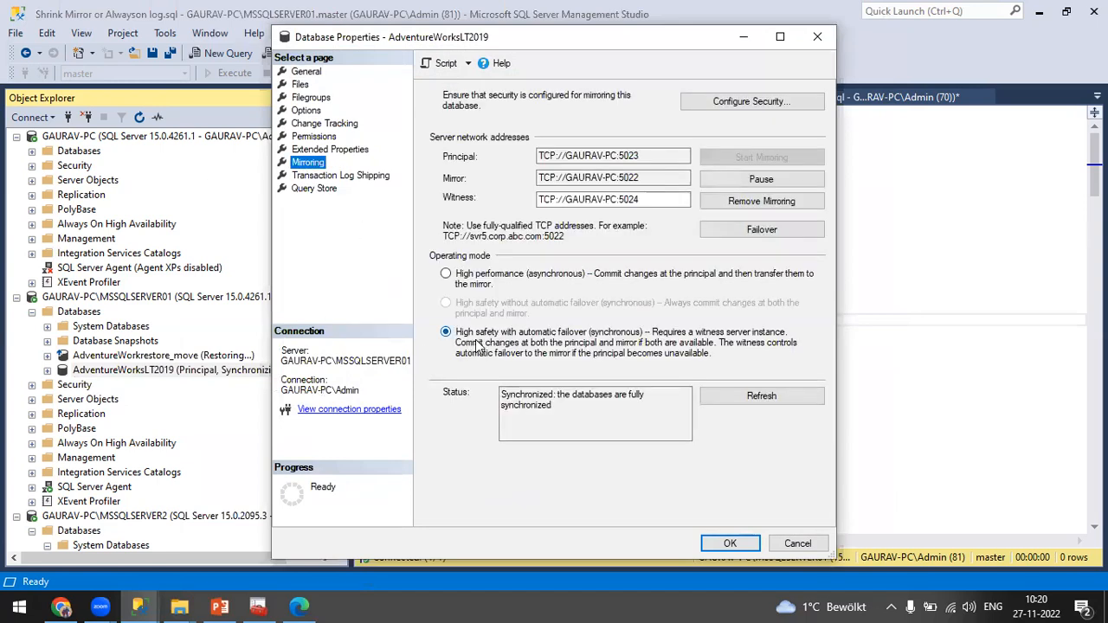
{"action": "left_click", "coordinate": [537, 335]}
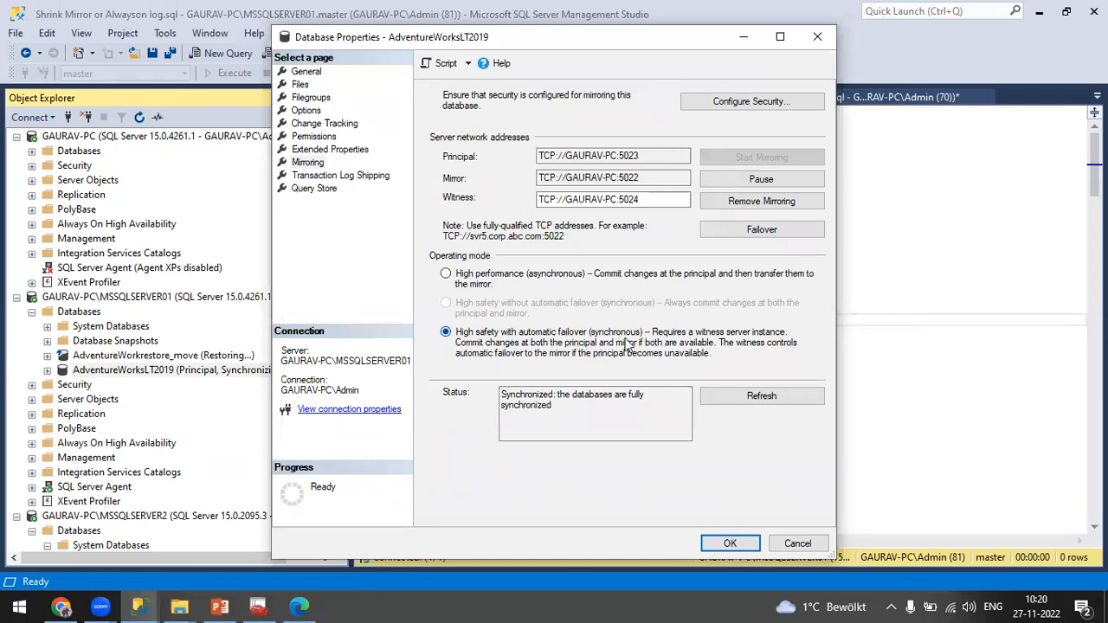
{"action": "left_click", "coordinate": [445, 273]}
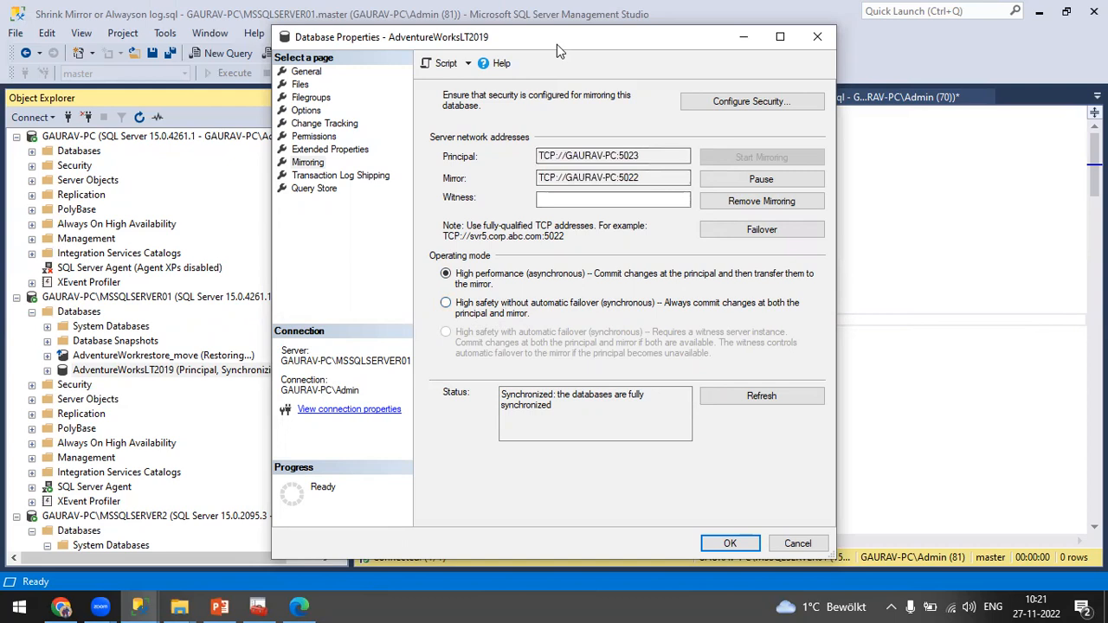
{"action": "left_click_drag", "start_coordinate": [556, 44], "coordinate": [588, 22]}
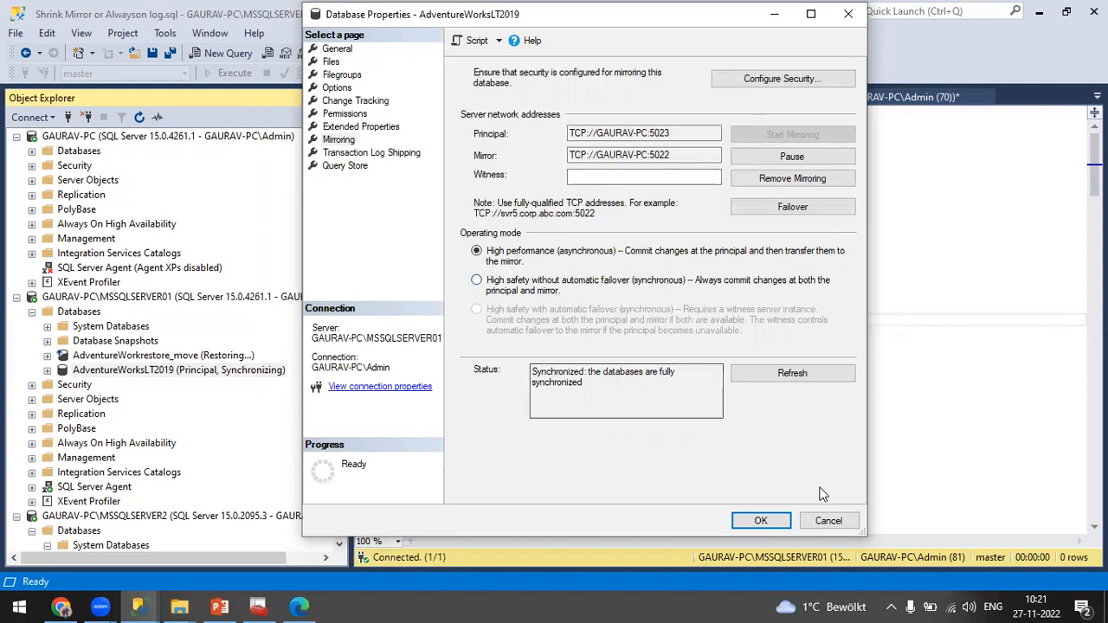
{"action": "left_click", "coordinate": [828, 520]}
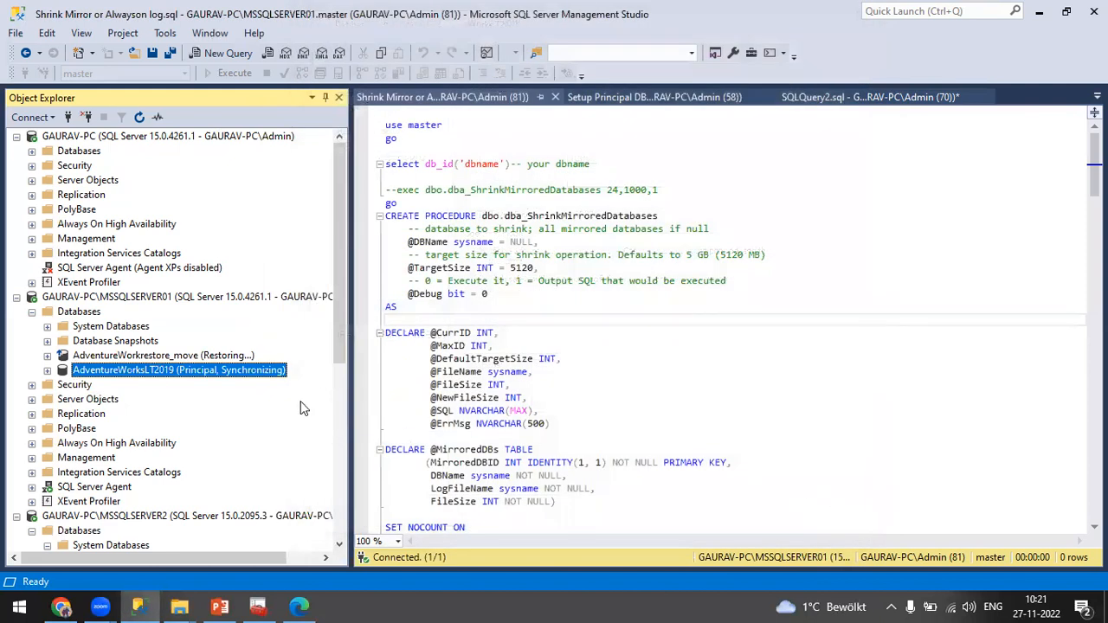
Compare the operating modes in the AdventureWorksLT2019 mirroring settings by trying High safety without automatic failover and High performance, and cancel.
{"action": "right_click", "coordinate": [231, 379]}
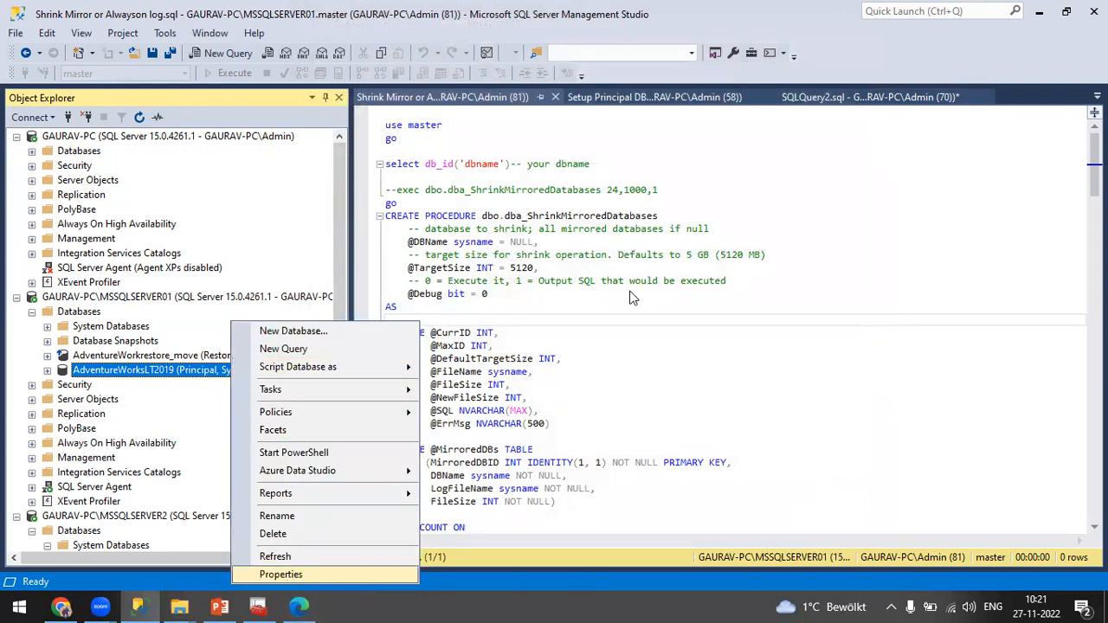
{"action": "left_click", "coordinate": [290, 575]}
{"action": "left_click", "coordinate": [308, 162]}
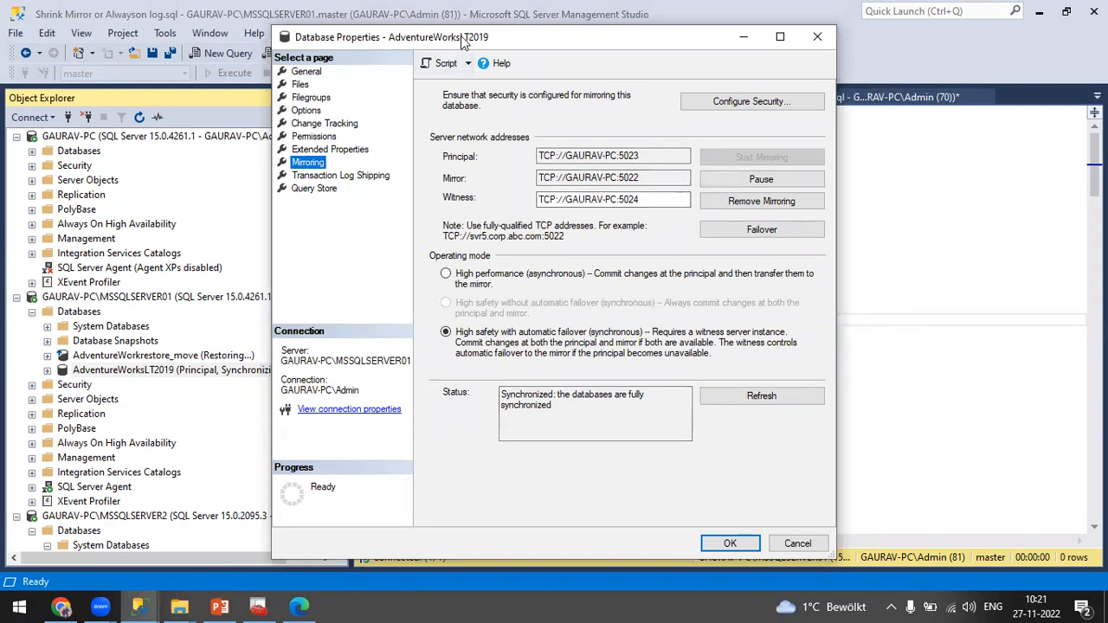
{"action": "left_click_drag", "start_coordinate": [462, 39], "coordinate": [535, 20]}
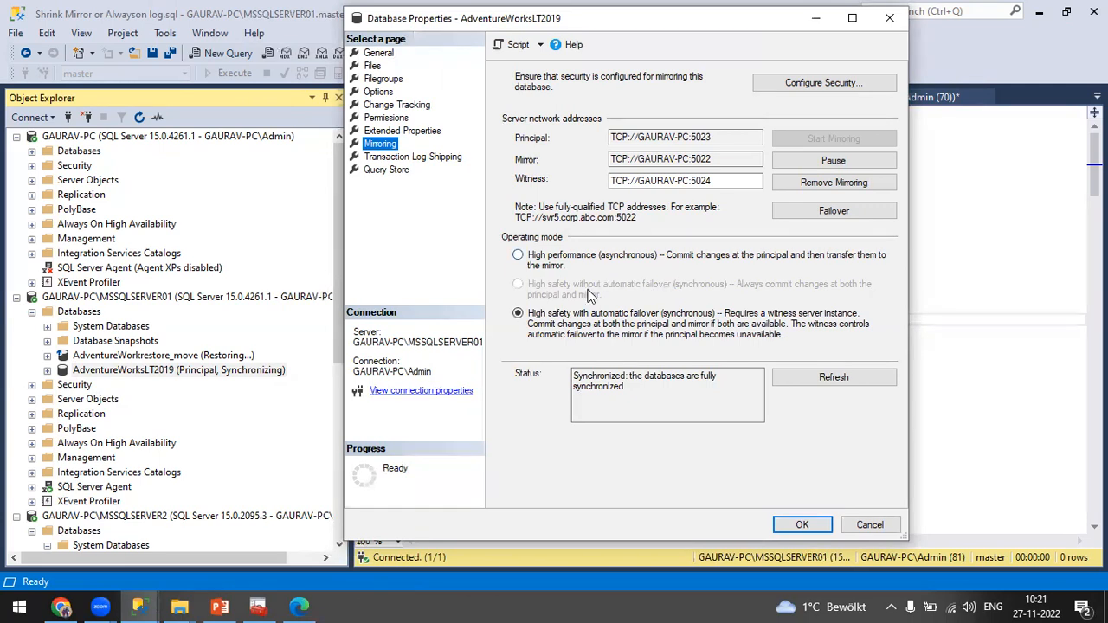
{"action": "left_click", "coordinate": [589, 260]}
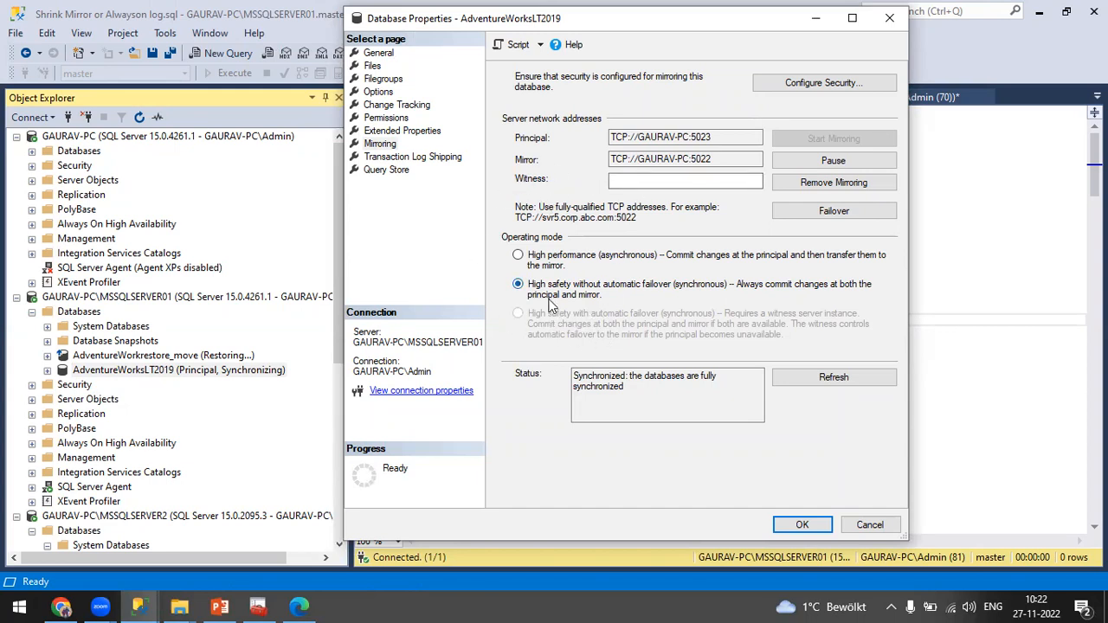
{"action": "left_click", "coordinate": [521, 258]}
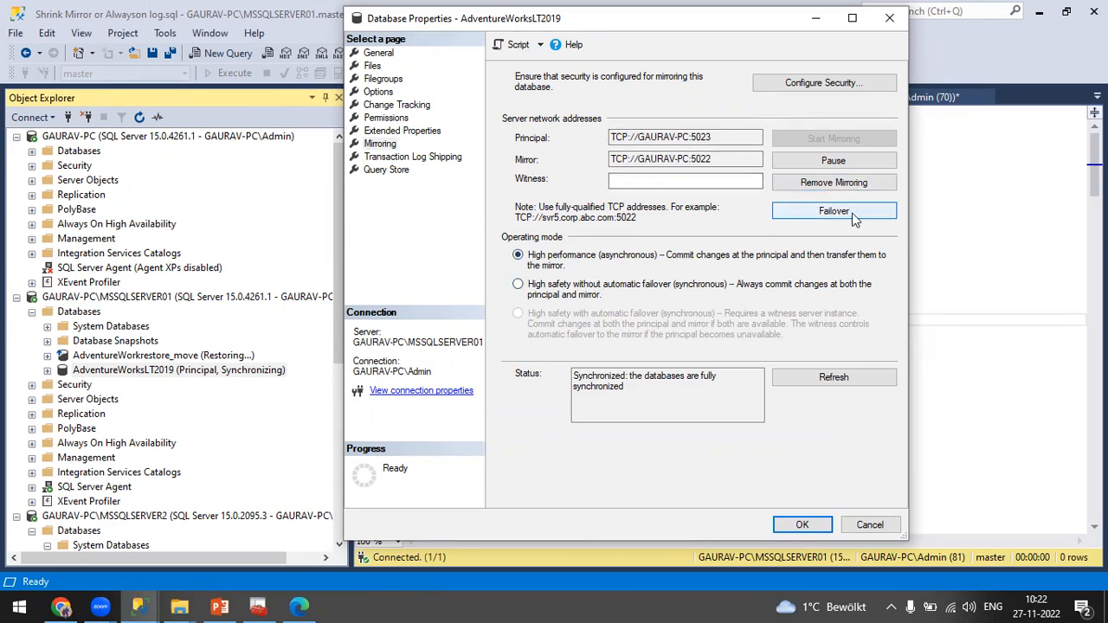
{"action": "left_click", "coordinate": [870, 525]}
Fail over AdventureWorksLT2019 from the MSSQLSERVER01 instance to its mirror in the database's mirroring settings and confirm the failover.
{"action": "scroll", "coordinate": [584, 345], "scroll_direction": "down", "scroll_amount": 3}
{"action": "scroll", "coordinate": [545, 350], "scroll_direction": "up", "scroll_amount": 3}
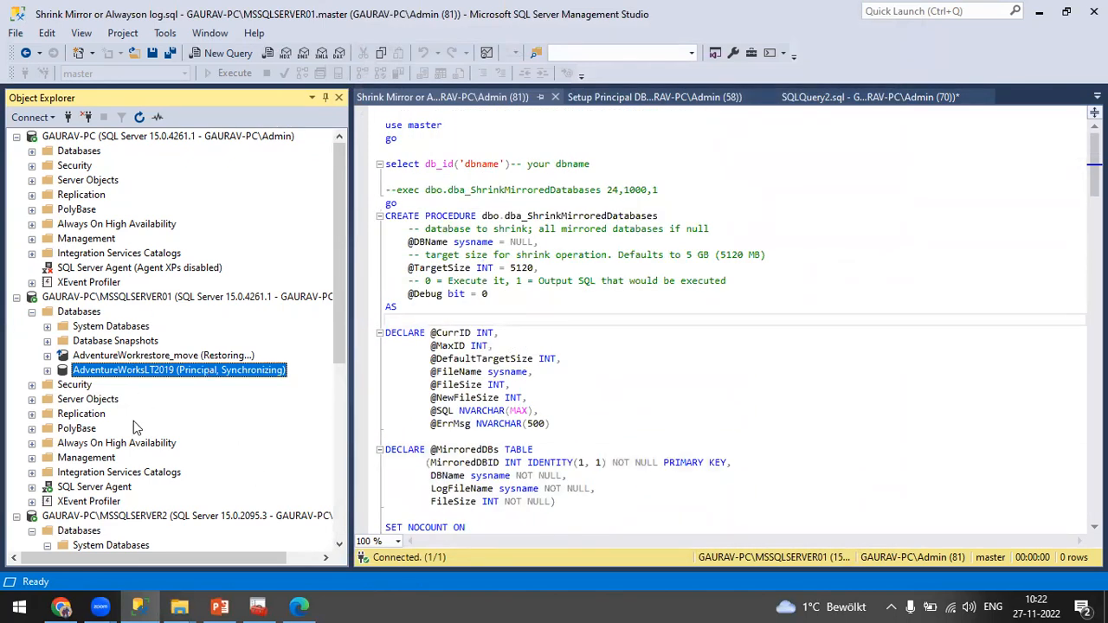
{"action": "right_click", "coordinate": [169, 377]}
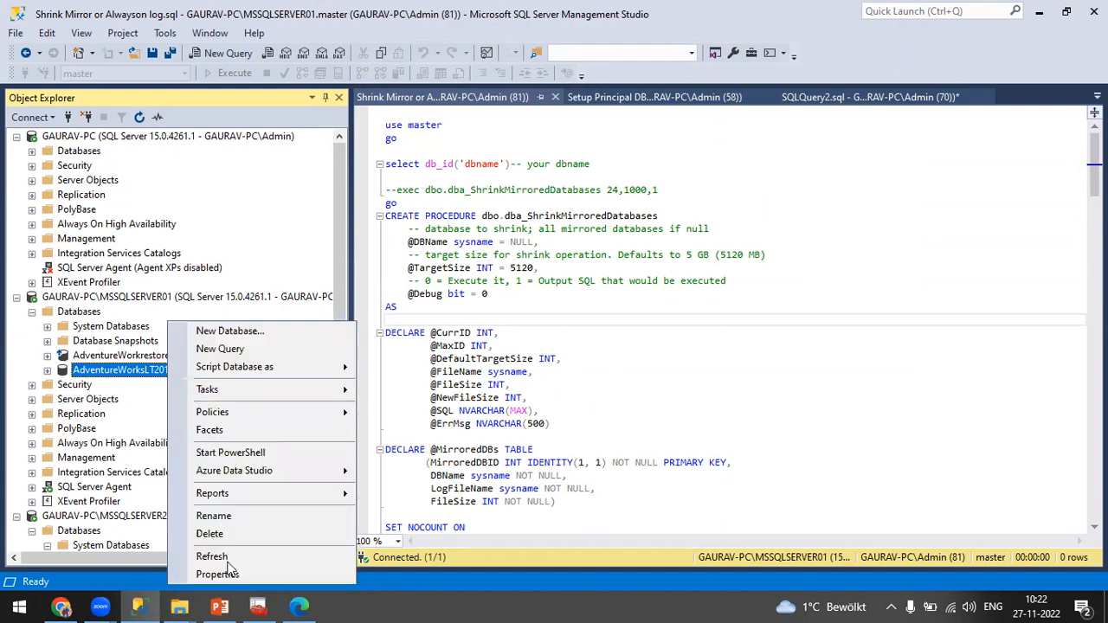
{"action": "left_click", "coordinate": [265, 574]}
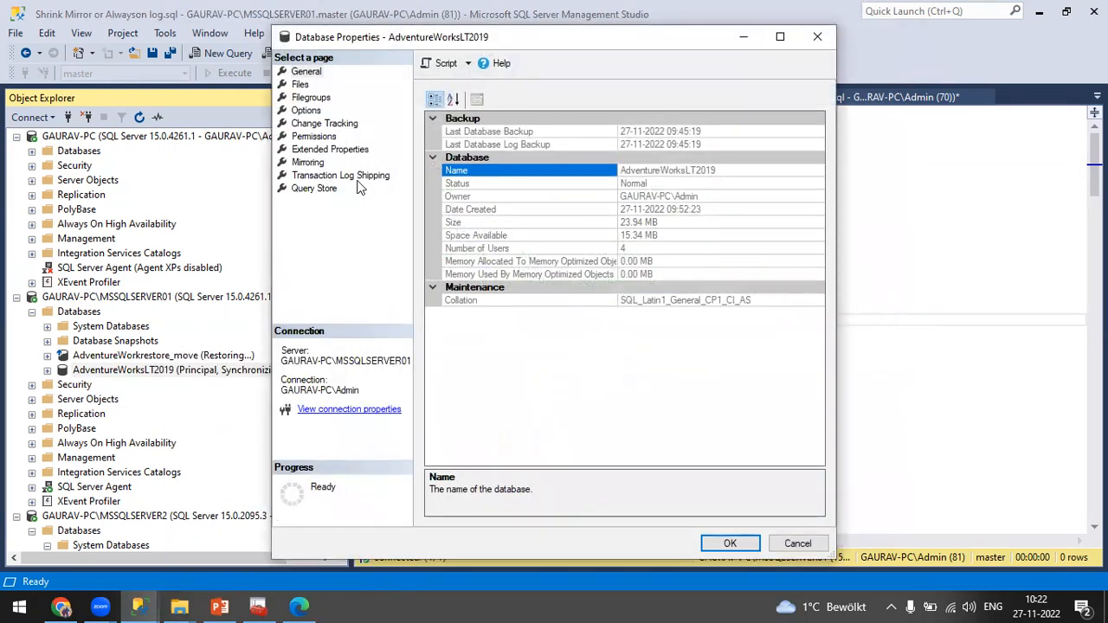
{"action": "left_click", "coordinate": [308, 163]}
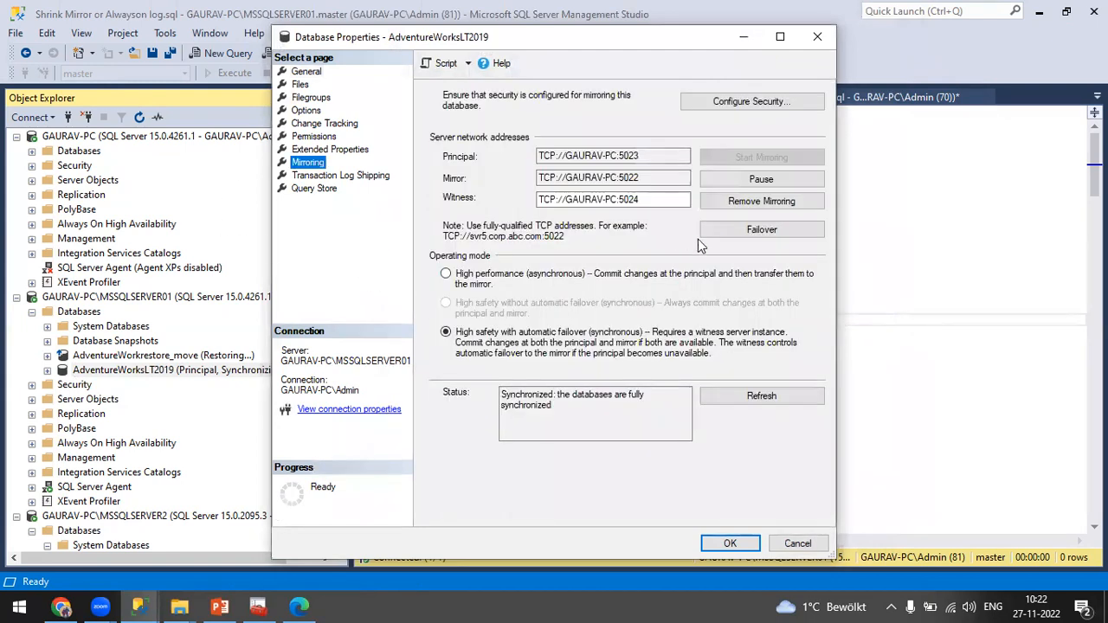
{"action": "left_click", "coordinate": [760, 230]}
{"action": "left_click", "coordinate": [698, 349]}
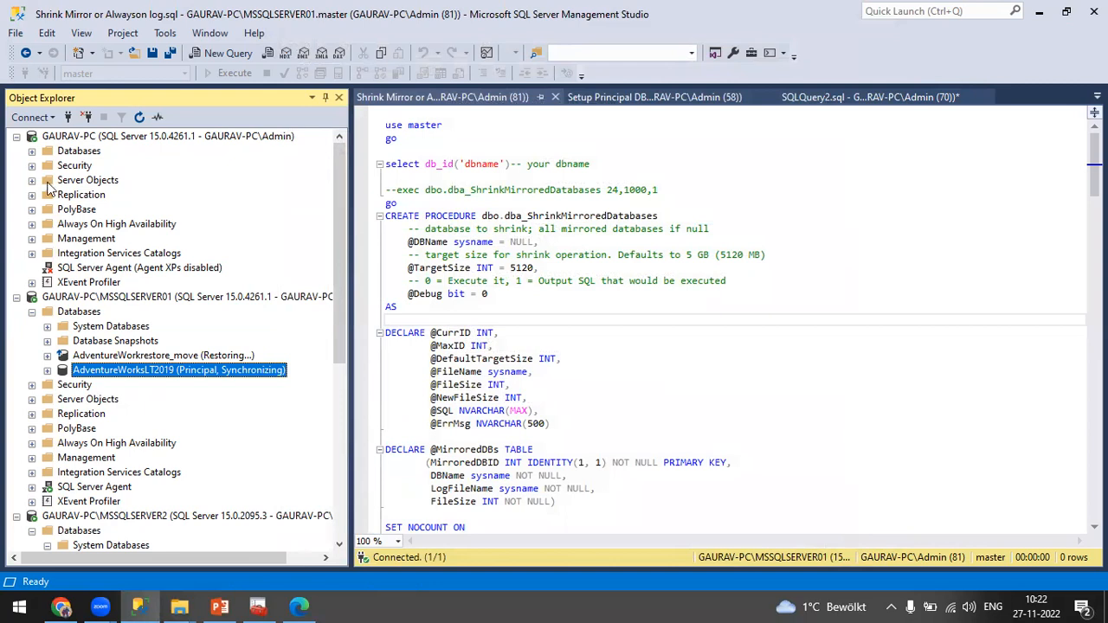
Expand the databases of the default instance and refresh AdventureWorksLT2019 to check its mirroring role.
{"action": "left_click", "coordinate": [32, 151]}
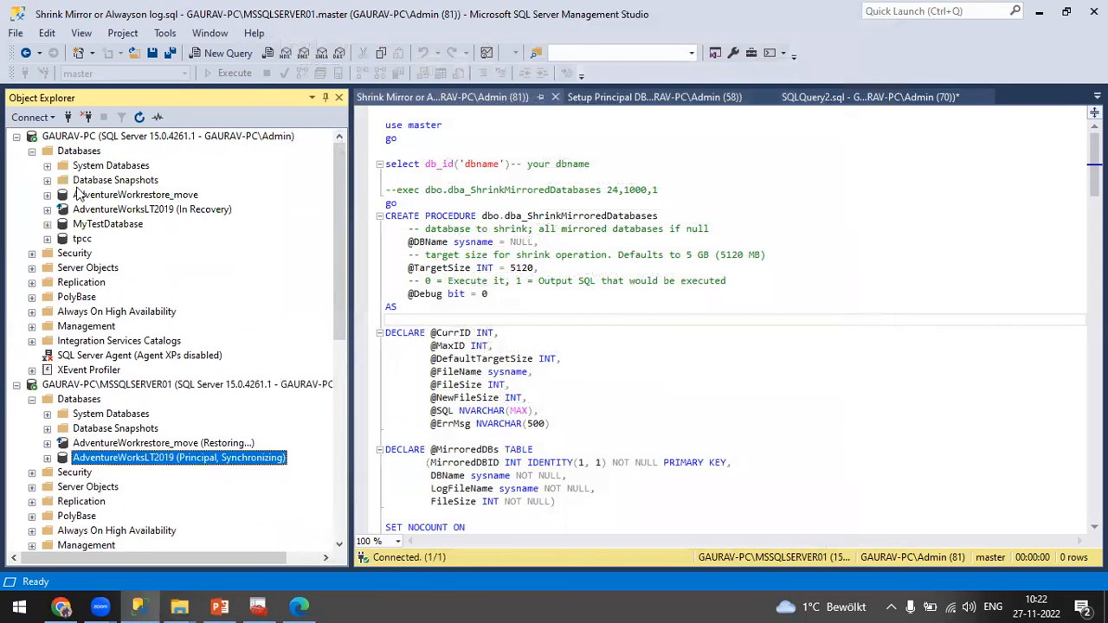
{"action": "left_click", "coordinate": [135, 210]}
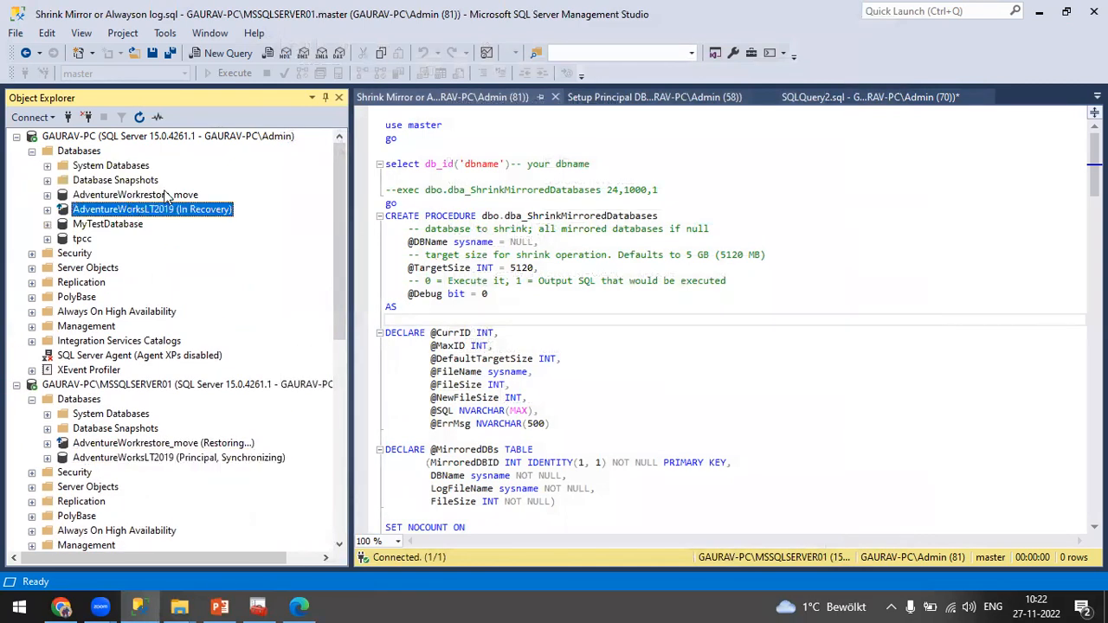
{"action": "left_click", "coordinate": [139, 117]}
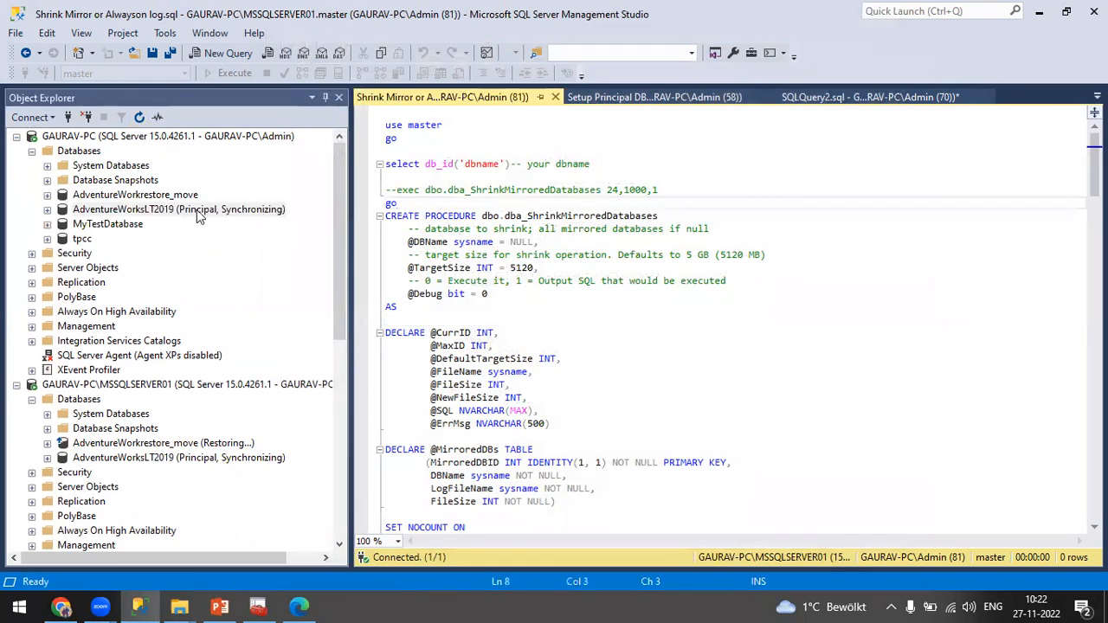
Replace the dbname placeholder in the db_id query with AdventureWorksLT2019 and run only that select statement.
{"action": "left_click", "coordinate": [465, 164]}
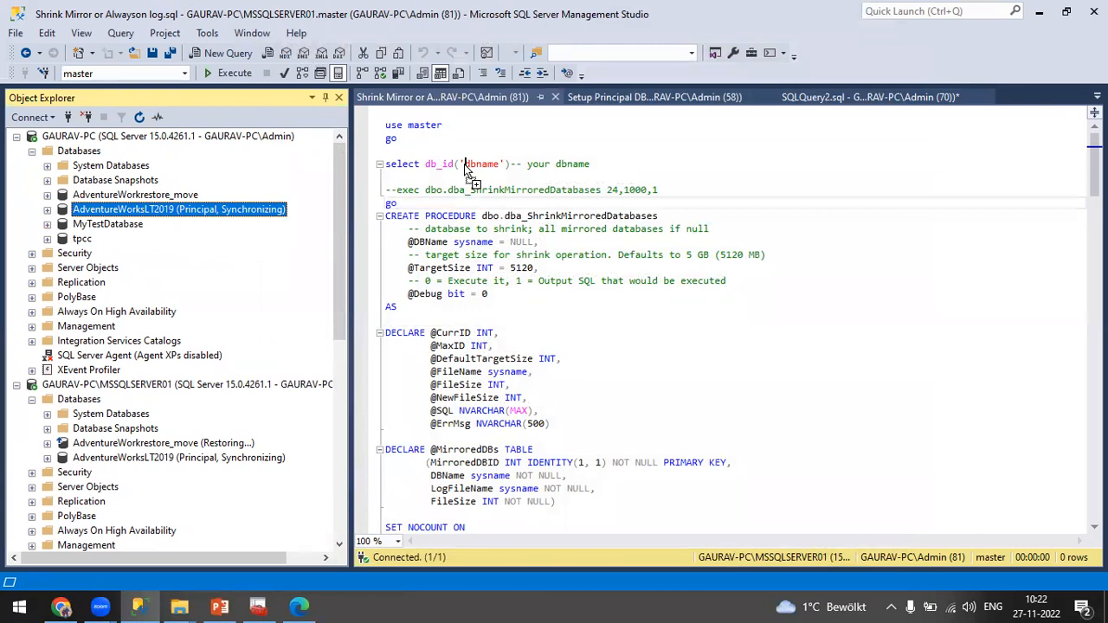
{"action": "left_click_drag", "start_coordinate": [465, 165], "coordinate": [467, 165]}
{"action": "left_click_drag", "start_coordinate": [625, 164], "coordinate": [583, 164]}
{"action": "key", "text": "Delete"}
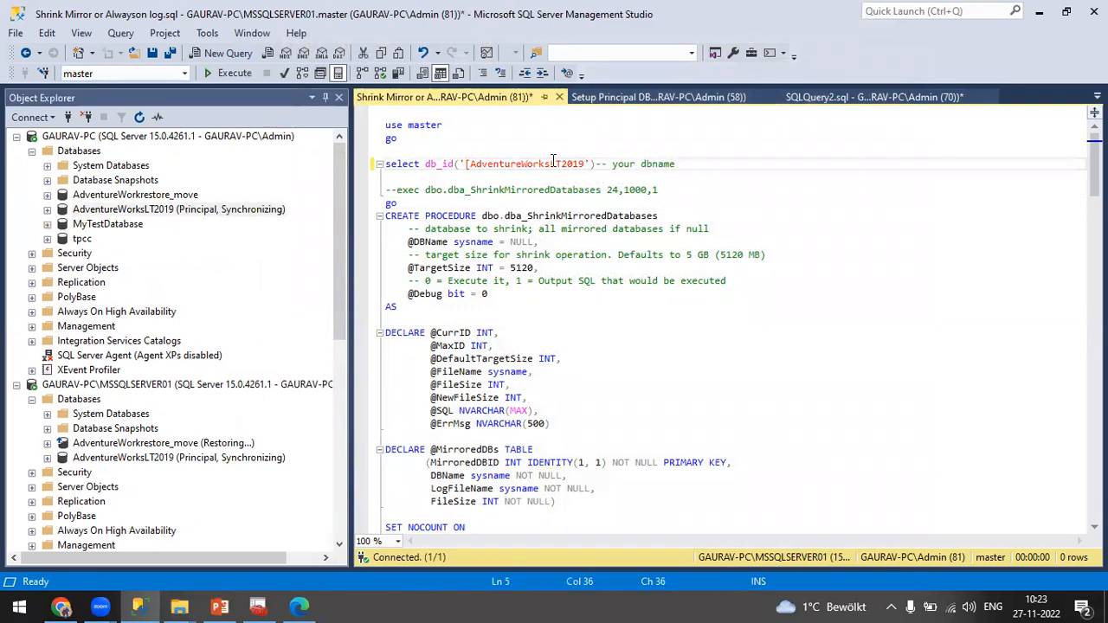
{"action": "key", "text": "BackSpace"}
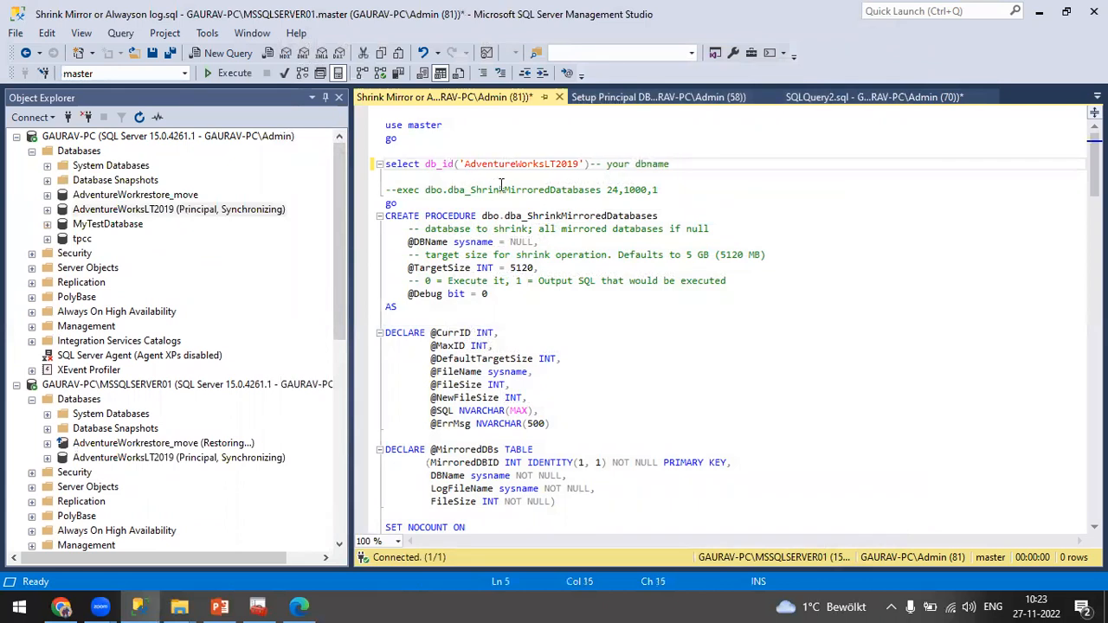
{"action": "left_click_drag", "start_coordinate": [588, 163], "coordinate": [386, 170]}
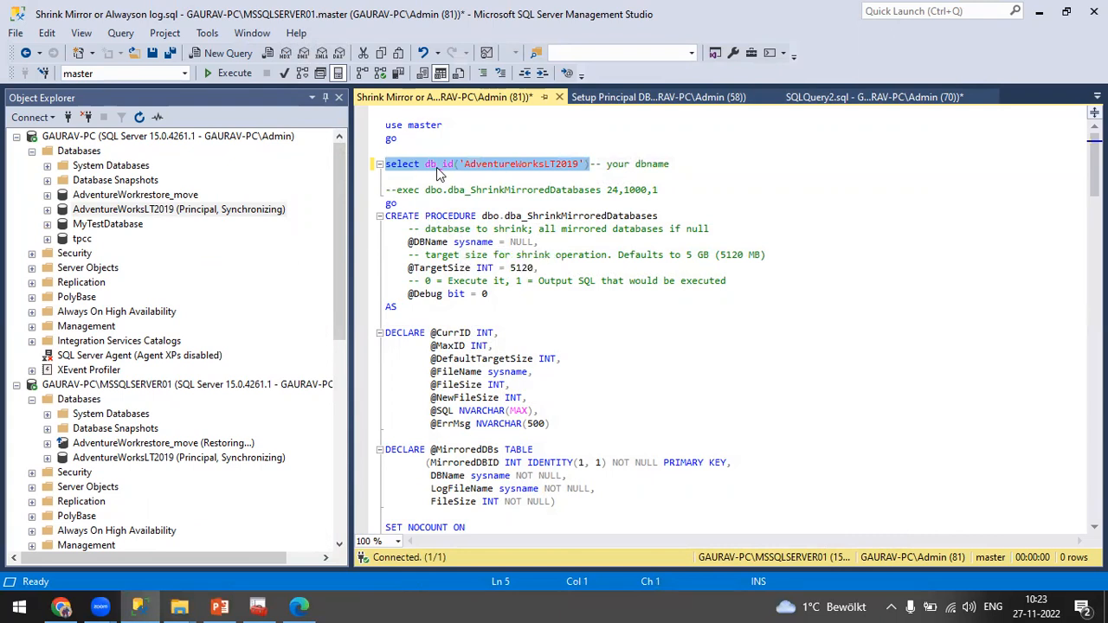
{"action": "left_click", "coordinate": [230, 73]}
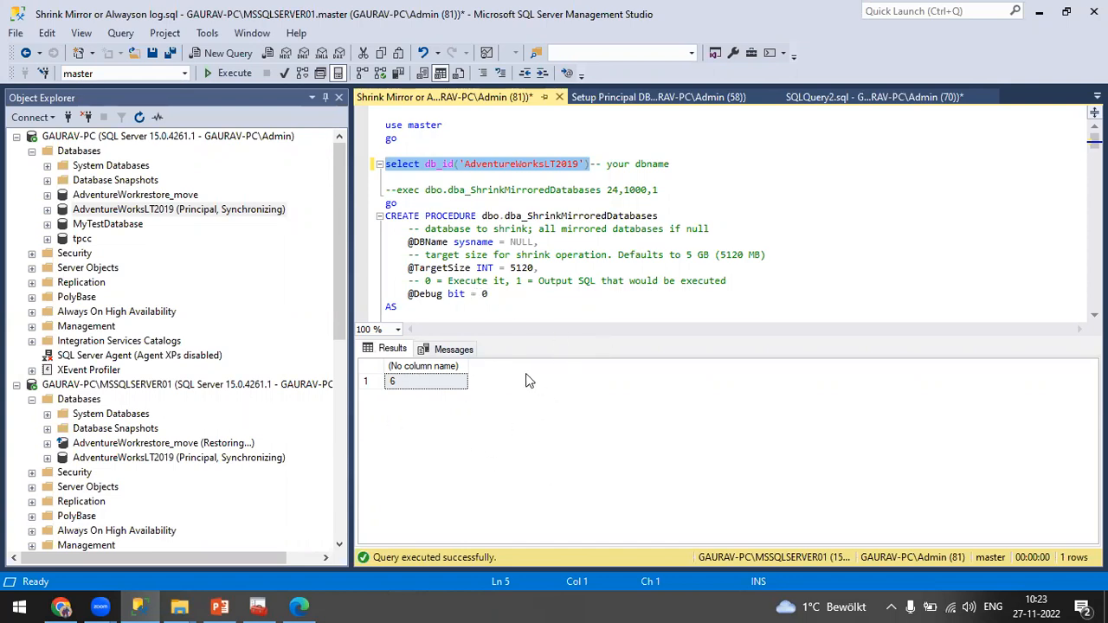
Examine the parameters in the header of the CREATE PROCEDURE dbo.dba_ShrinkMirroredDatabases statement.
{"action": "left_click", "coordinate": [474, 216]}
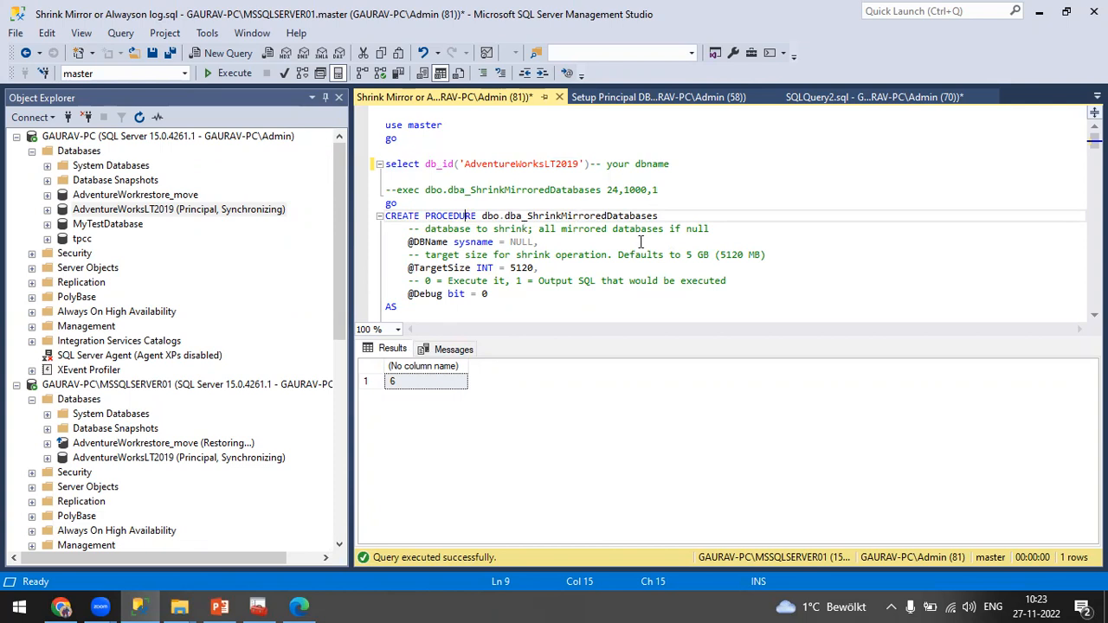
{"action": "scroll", "coordinate": [641, 242], "scroll_direction": "down", "scroll_amount": 2}
{"action": "scroll", "coordinate": [473, 255], "scroll_direction": "up", "scroll_amount": 1}
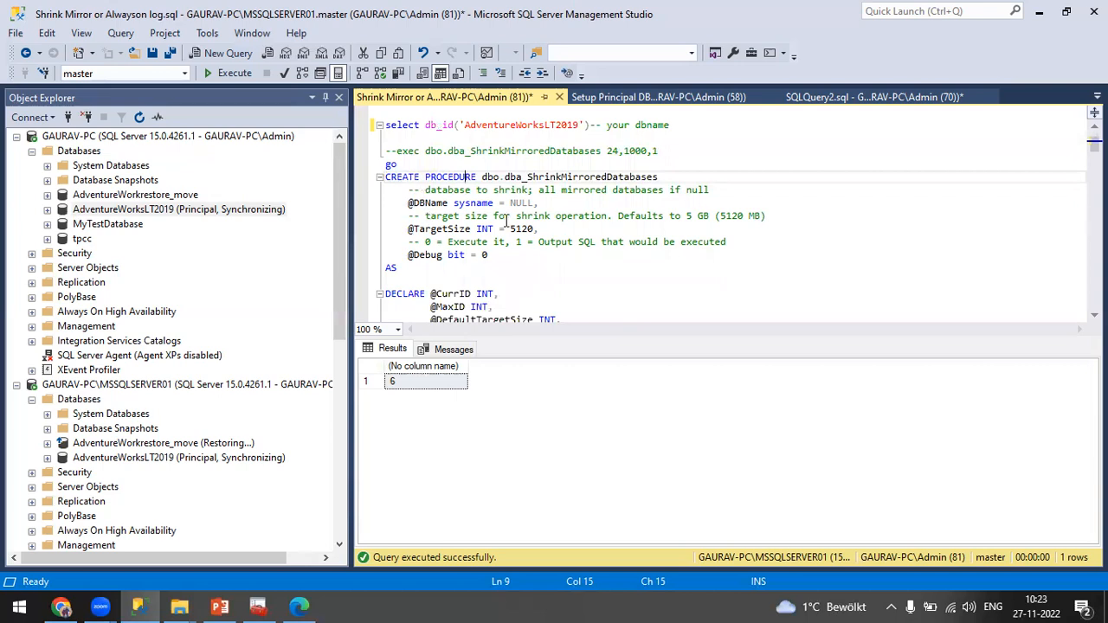
{"action": "left_click_drag", "start_coordinate": [419, 270], "coordinate": [381, 174]}
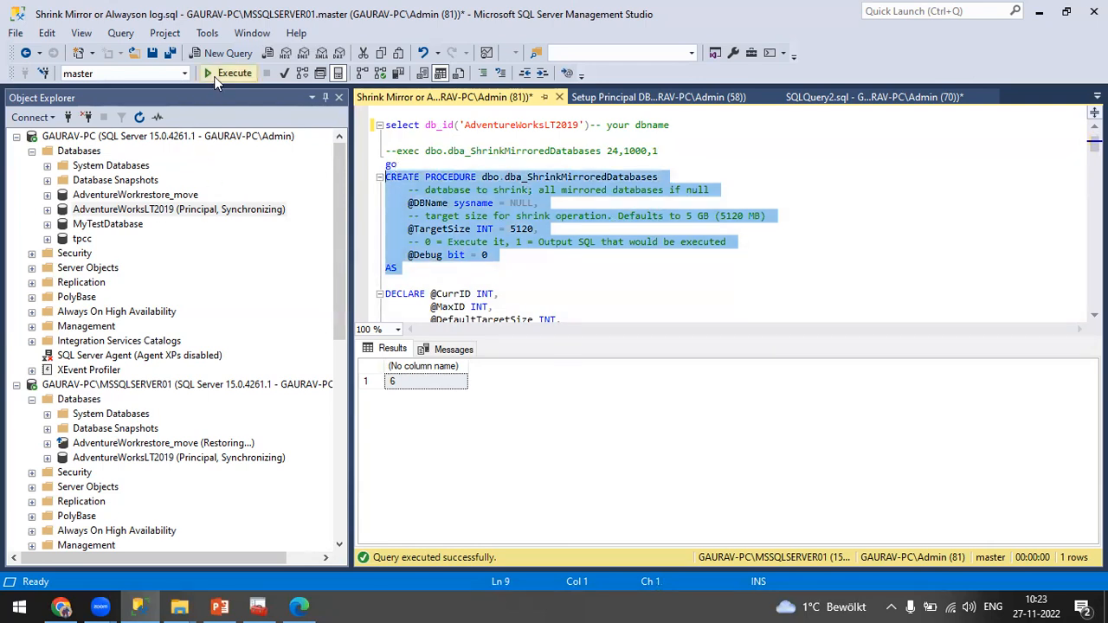
{"action": "left_click", "coordinate": [455, 187]}
{"action": "scroll", "coordinate": [423, 208], "scroll_direction": "up", "scroll_amount": 1}
{"action": "scroll", "coordinate": [422, 208], "scroll_direction": "down", "scroll_amount": 1}
{"action": "scroll", "coordinate": [422, 205], "scroll_direction": "up", "scroll_amount": 1}
Run the complete CREATE PROCEDURE dbo.dba_ShrinkMirroredDatabases batch through its closing go, and view the messages and results.
{"action": "left_click_drag", "start_coordinate": [389, 163], "coordinate": [442, 211]}
{"action": "scroll", "coordinate": [438, 202], "scroll_direction": "down", "scroll_amount": 2}
{"action": "scroll", "coordinate": [439, 206], "scroll_direction": "down", "scroll_amount": 7}
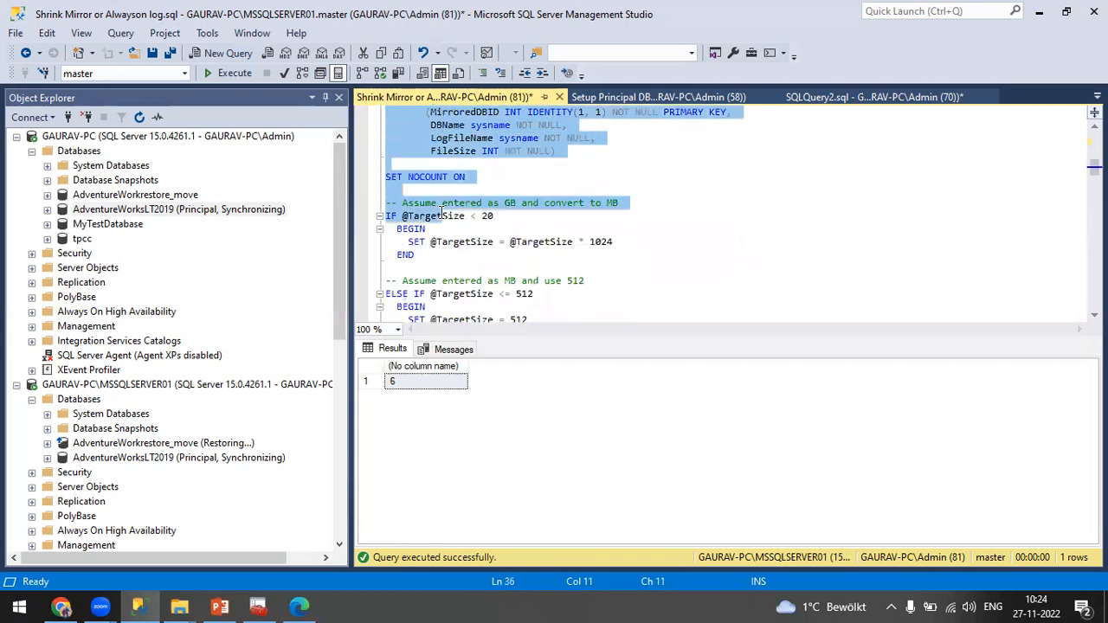
{"action": "scroll", "coordinate": [442, 217], "scroll_direction": "down", "scroll_amount": 17}
{"action": "left_click_drag", "start_coordinate": [441, 213], "coordinate": [444, 239]}
{"action": "scroll", "coordinate": [443, 229], "scroll_direction": "down", "scroll_amount": 19}
{"action": "scroll", "coordinate": [444, 240], "scroll_direction": "down", "scroll_amount": 7}
{"action": "left_click", "coordinate": [228, 74]}
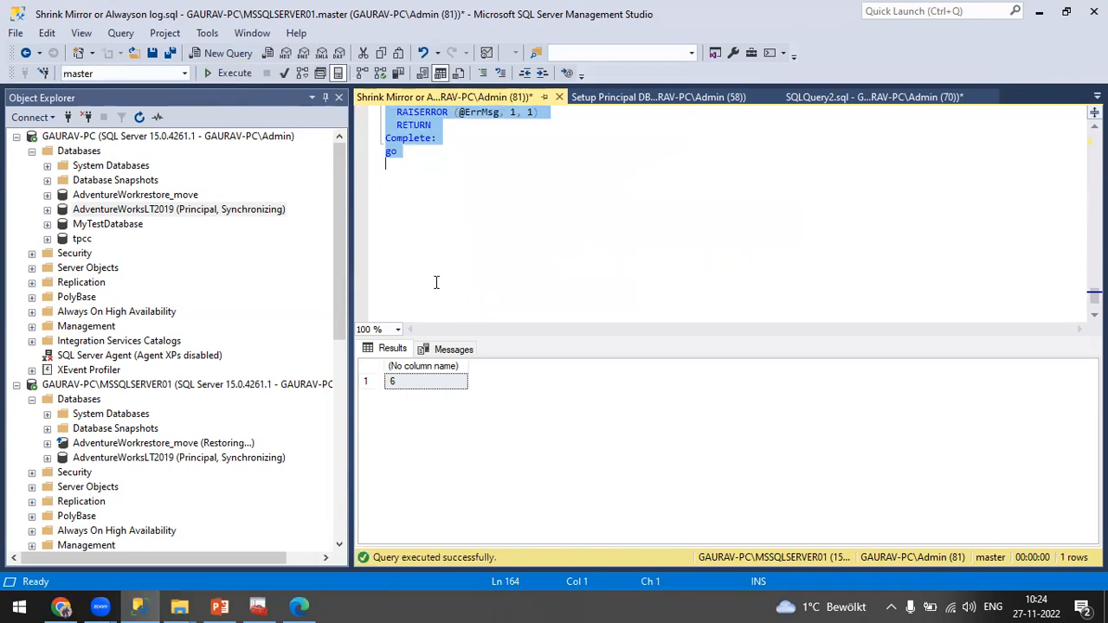
{"action": "left_click", "coordinate": [229, 74]}
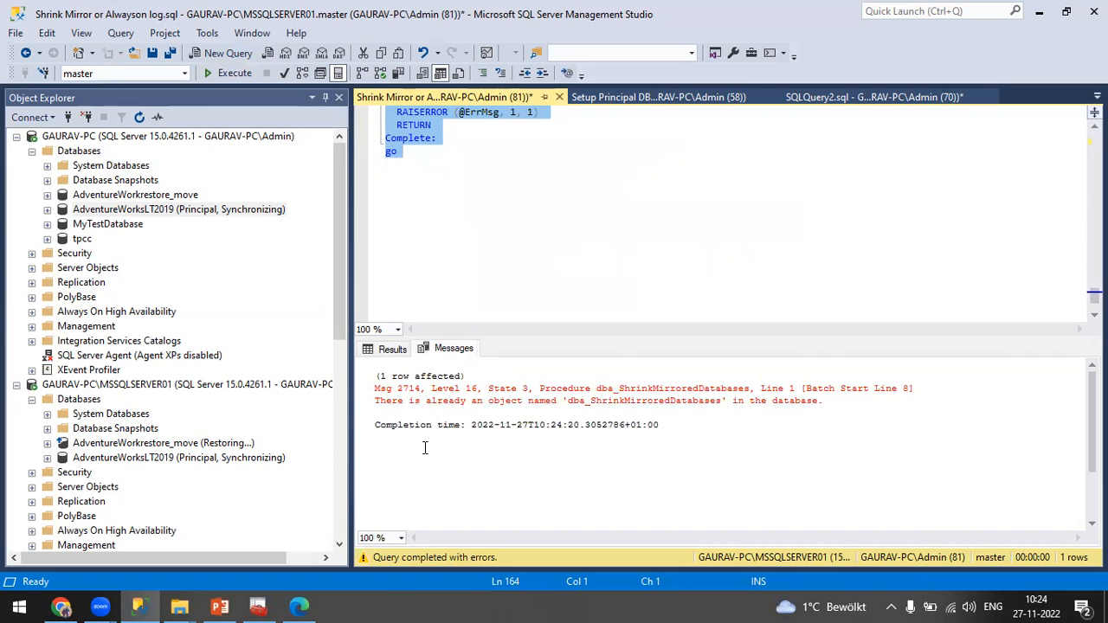
{"action": "left_click", "coordinate": [388, 349]}
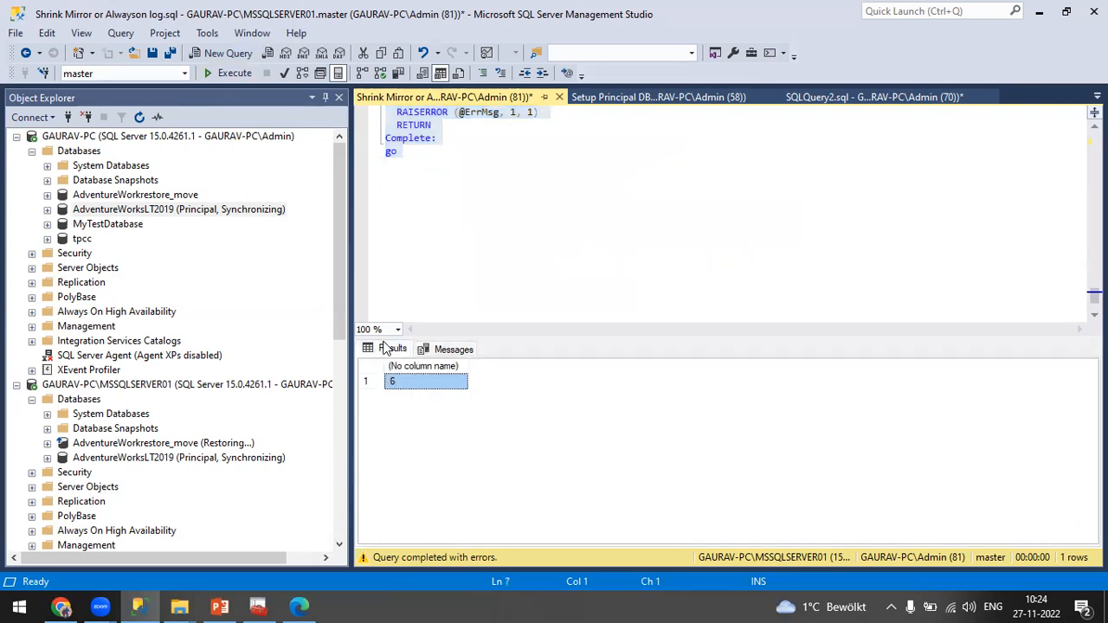
Look for dba_ShrinkMirroredDatabases among the stored procedures of the master database on the default instance.
{"action": "left_click", "coordinate": [519, 137]}
{"action": "scroll", "coordinate": [476, 227], "scroll_direction": "up", "scroll_amount": 2}
{"action": "scroll", "coordinate": [477, 226], "scroll_direction": "up", "scroll_amount": 20}
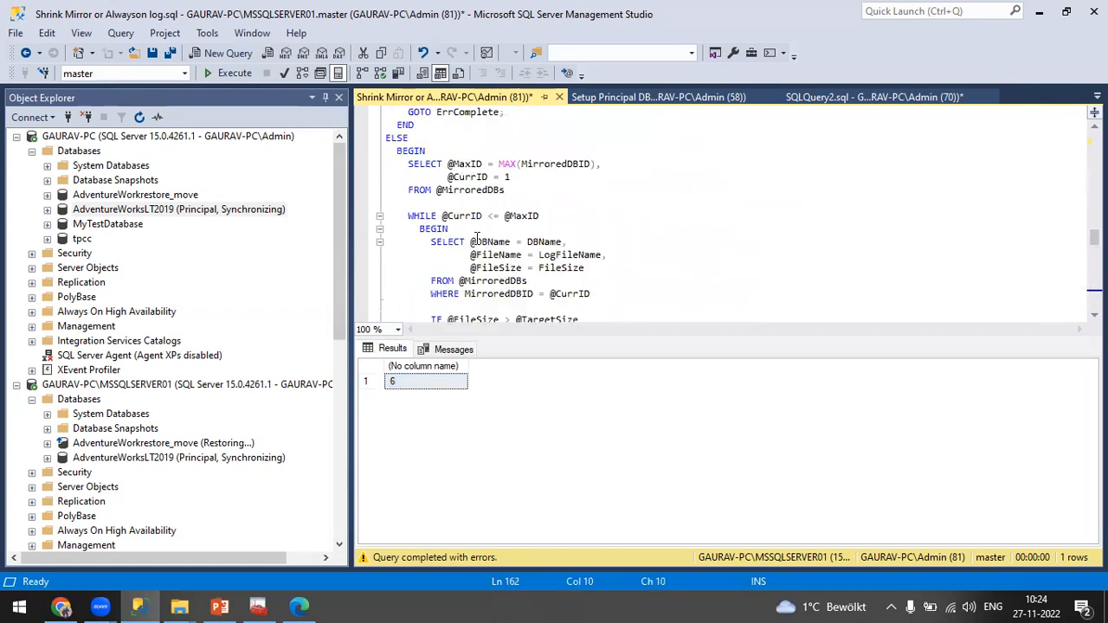
{"action": "scroll", "coordinate": [475, 235], "scroll_direction": "up", "scroll_amount": 15}
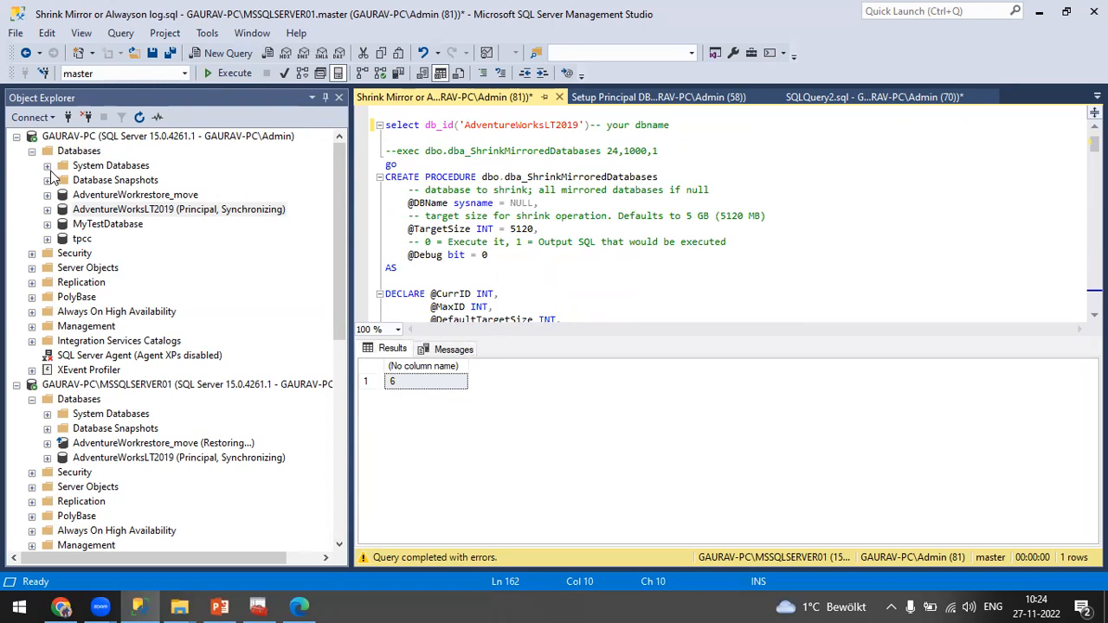
{"action": "left_click", "coordinate": [47, 166]}
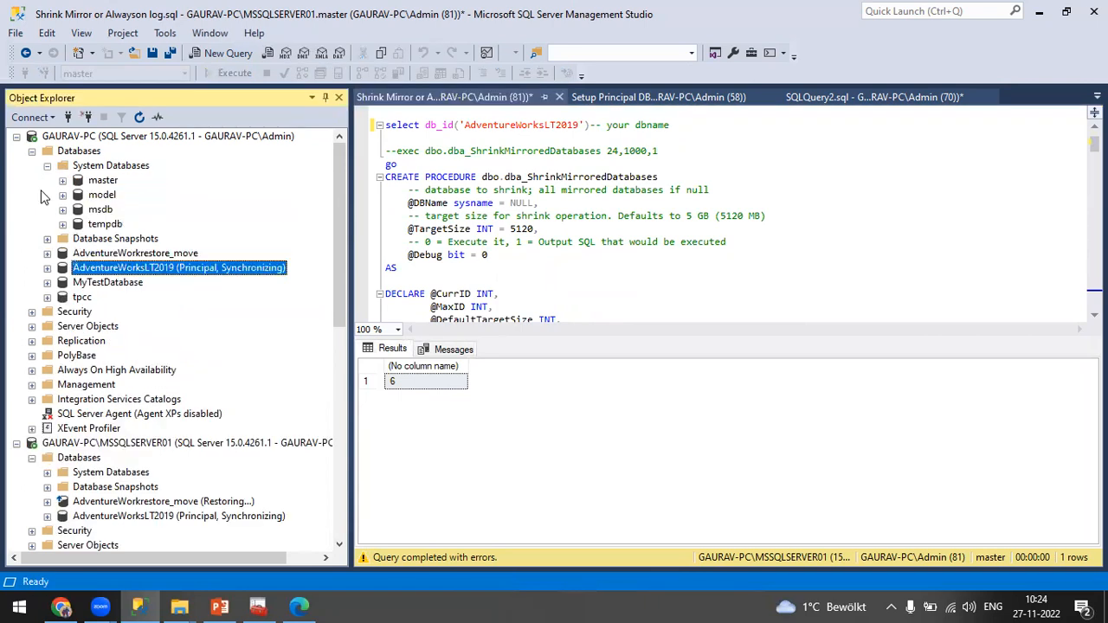
{"action": "double_click", "coordinate": [569, 177]}
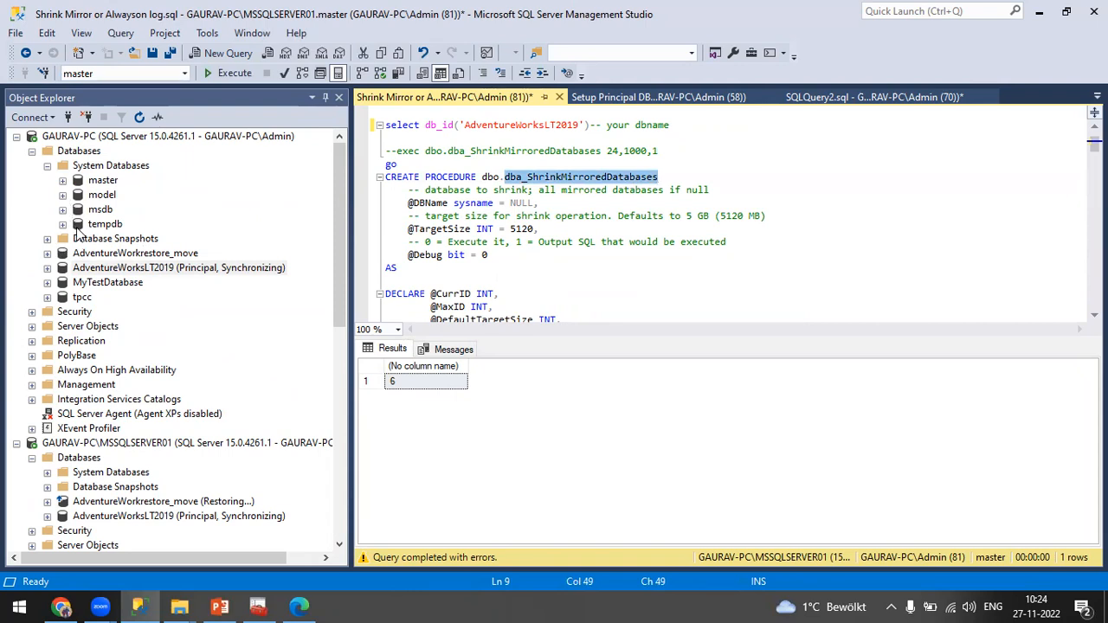
{"action": "left_click", "coordinate": [62, 180]}
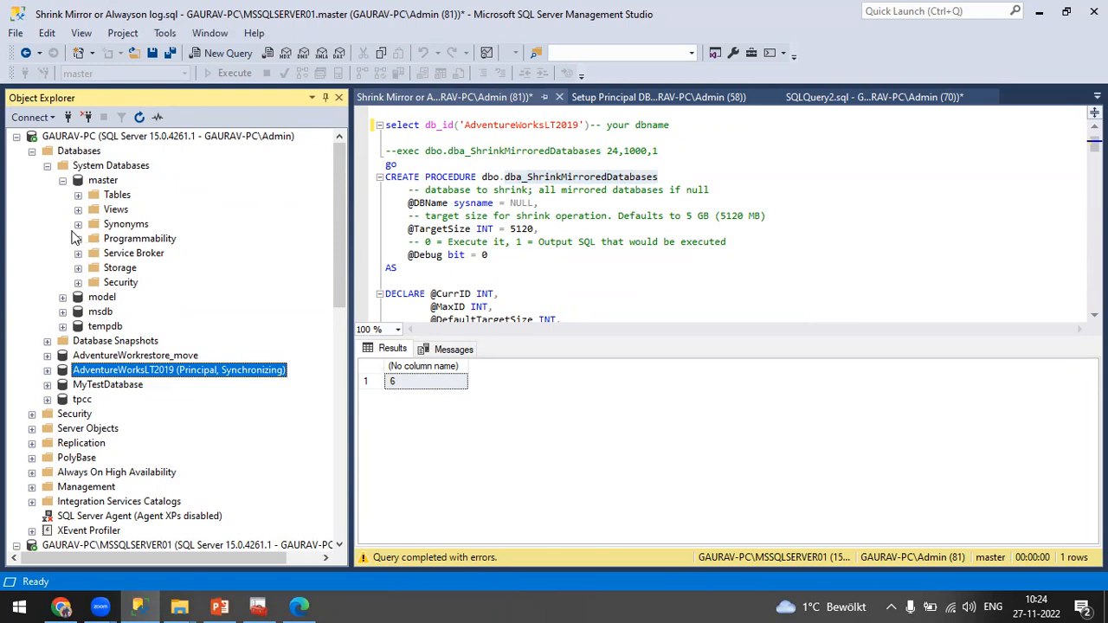
{"action": "left_click", "coordinate": [78, 239]}
{"action": "left_click", "coordinate": [93, 253]}
{"action": "scroll", "coordinate": [124, 319], "scroll_direction": "down", "scroll_amount": 1}
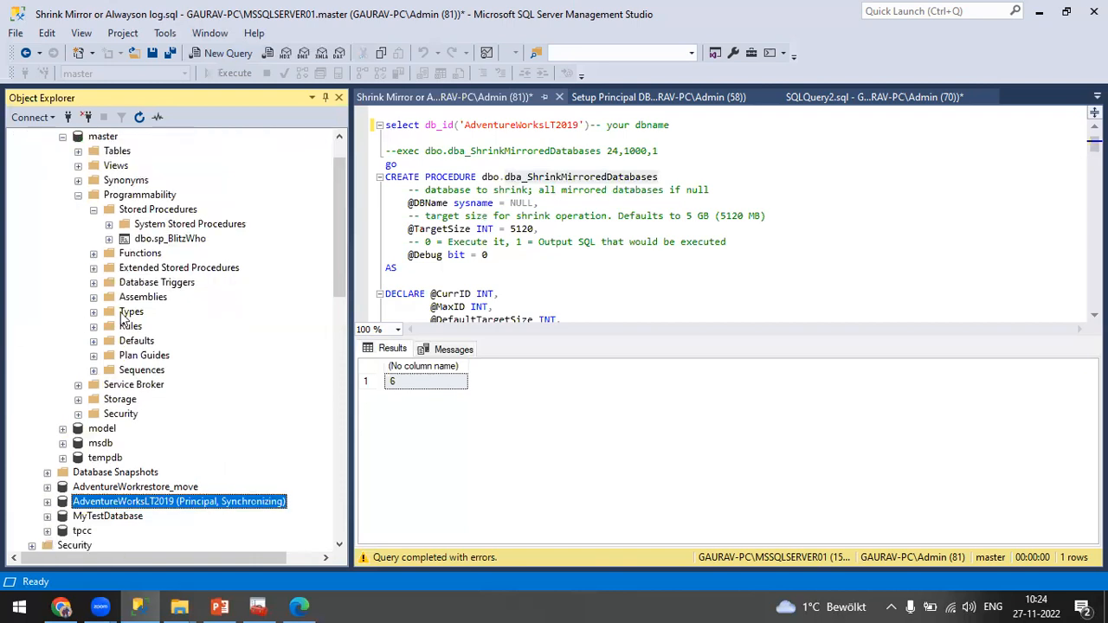
{"action": "scroll", "coordinate": [100, 255], "scroll_direction": "up", "scroll_amount": 1}
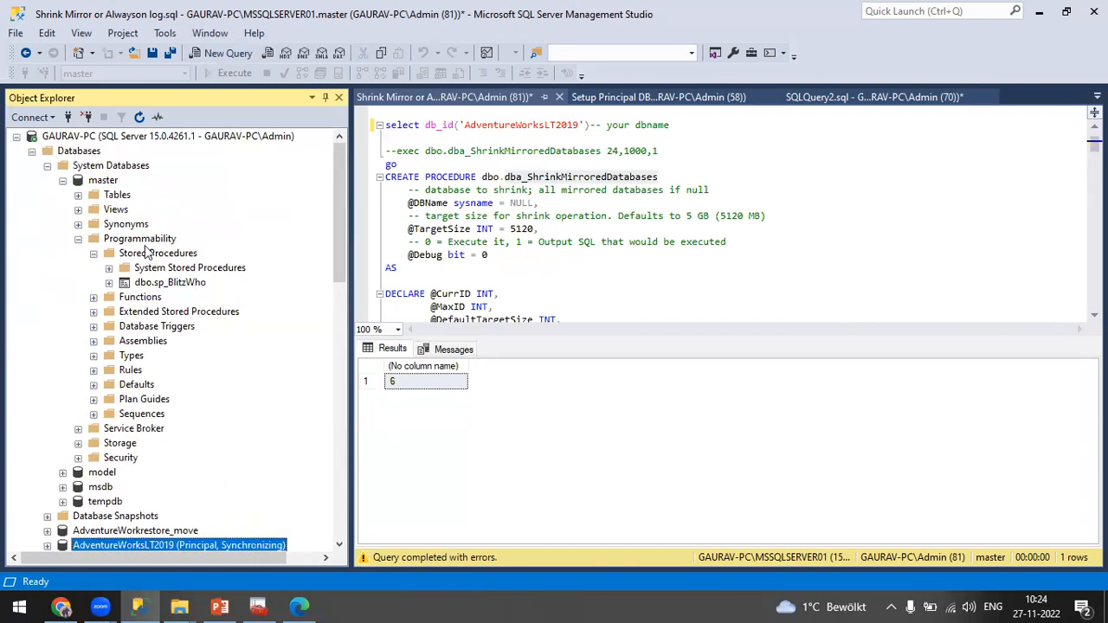
Refresh the Programmability objects of master on the default instance and list its stored procedures again.
{"action": "left_click", "coordinate": [142, 239]}
{"action": "left_click", "coordinate": [139, 116]}
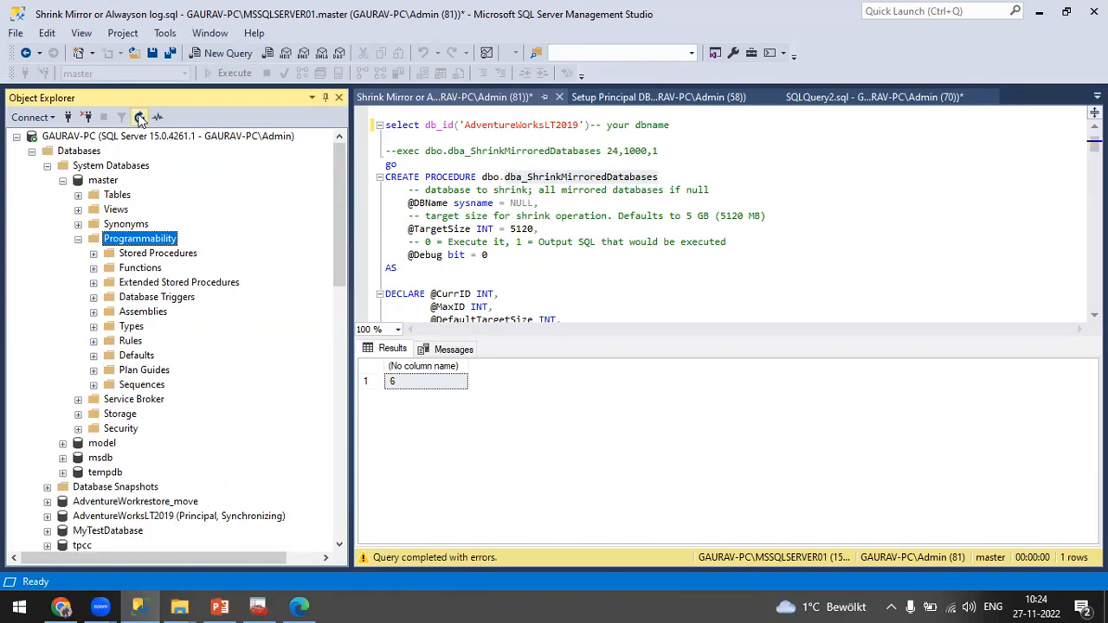
{"action": "left_click", "coordinate": [93, 254]}
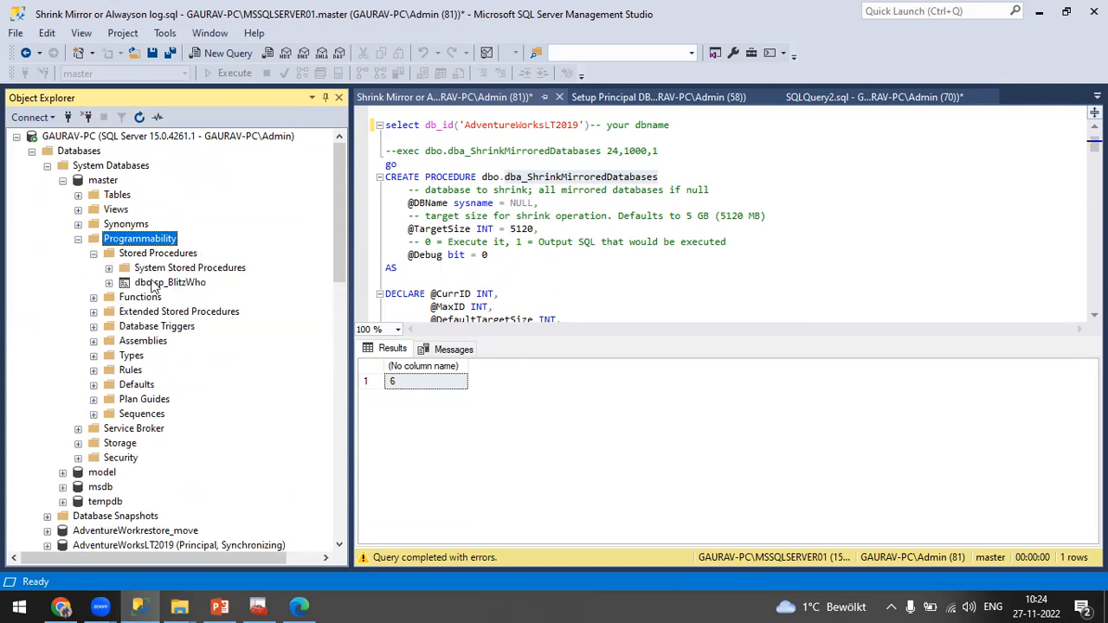
{"action": "left_click", "coordinate": [476, 216]}
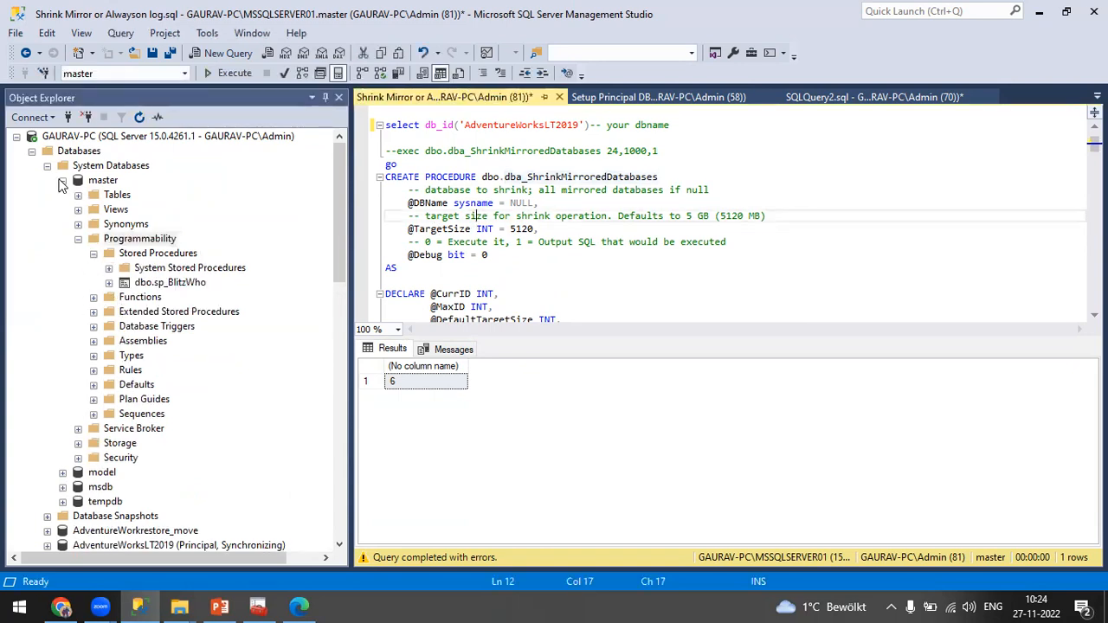
Check the stored procedures of AdventureWorksLT2019 on the default instance for dba_ShrinkMirroredDatabases, dismissing the error dialog.
{"action": "left_click", "coordinate": [61, 180]}
{"action": "left_click", "coordinate": [47, 166]}
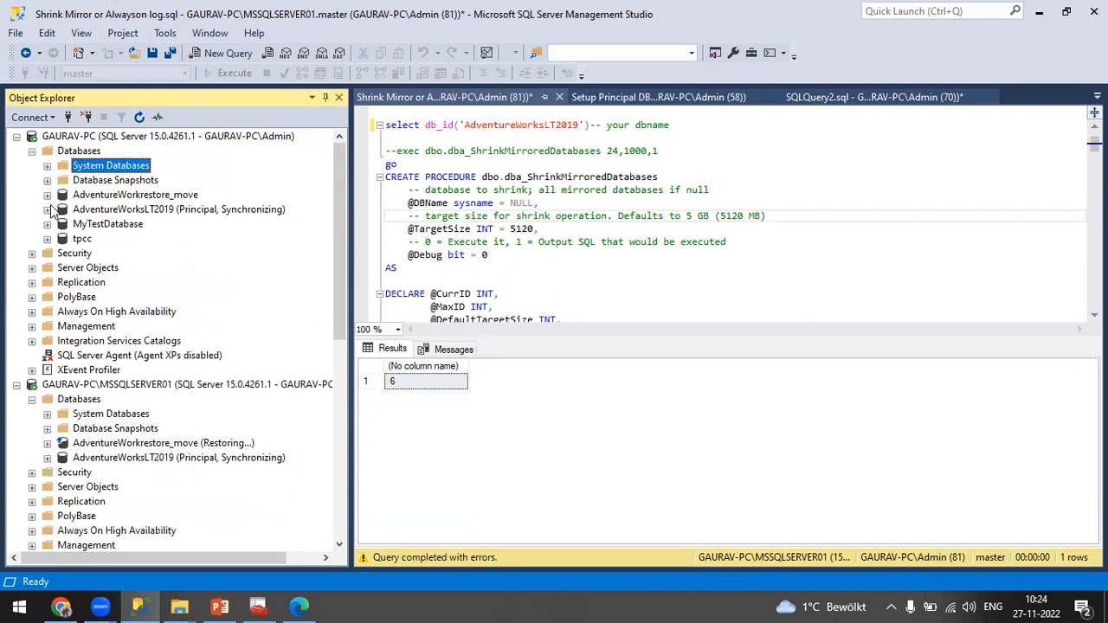
{"action": "left_click", "coordinate": [48, 211]}
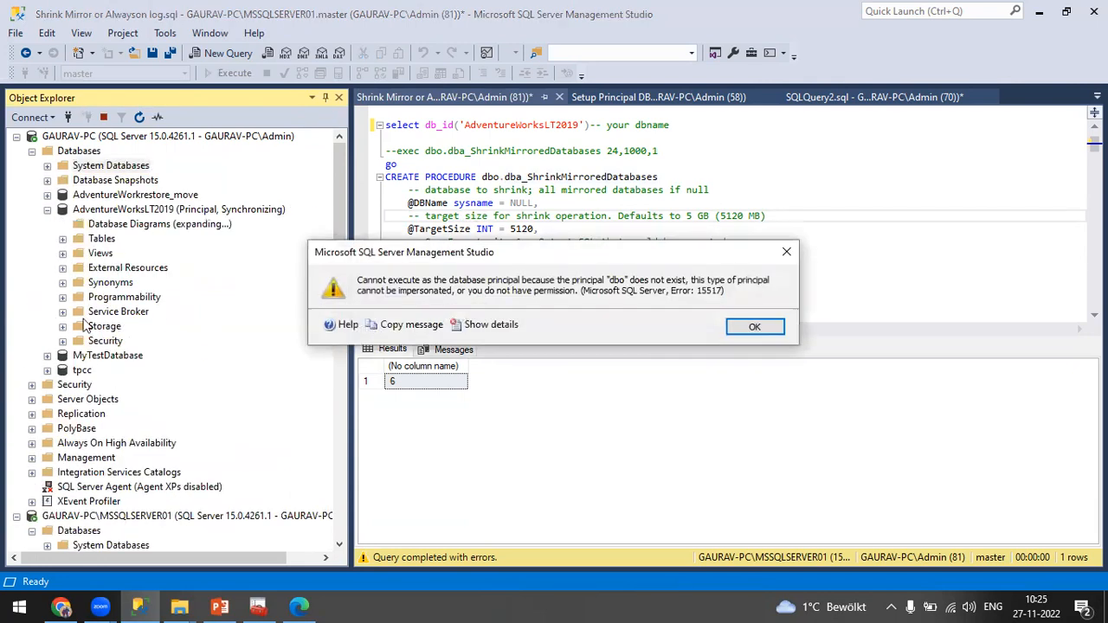
{"action": "left_click", "coordinate": [753, 329]}
{"action": "left_click", "coordinate": [62, 297]}
{"action": "scroll", "coordinate": [74, 262], "scroll_direction": "down", "scroll_amount": 3}
{"action": "left_click", "coordinate": [78, 180]}
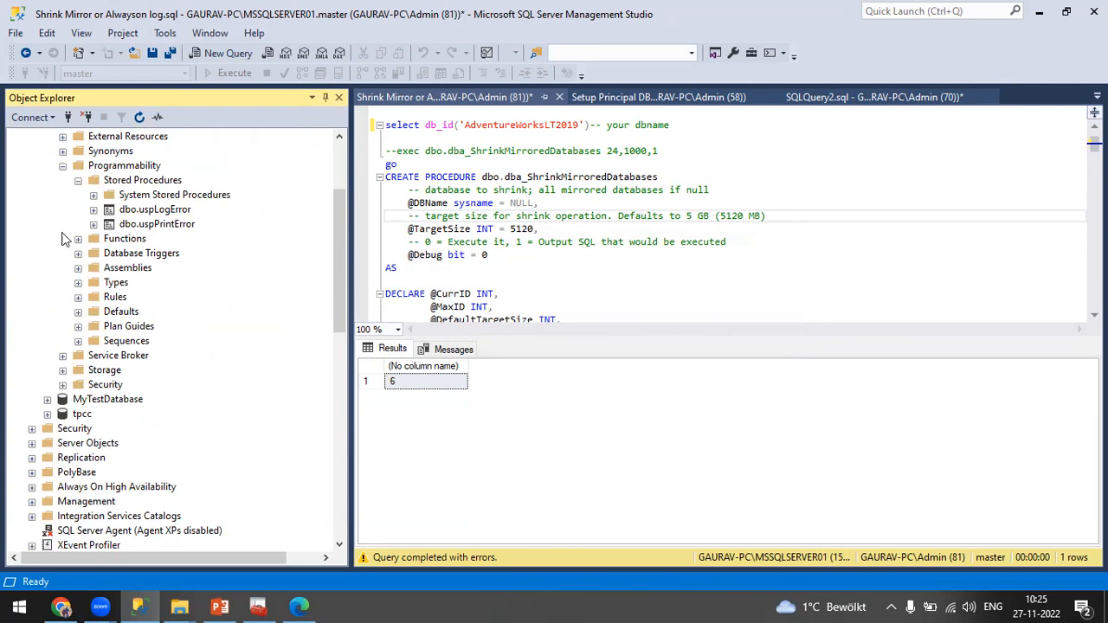
{"action": "scroll", "coordinate": [437, 224], "scroll_direction": "up", "scroll_amount": 1}
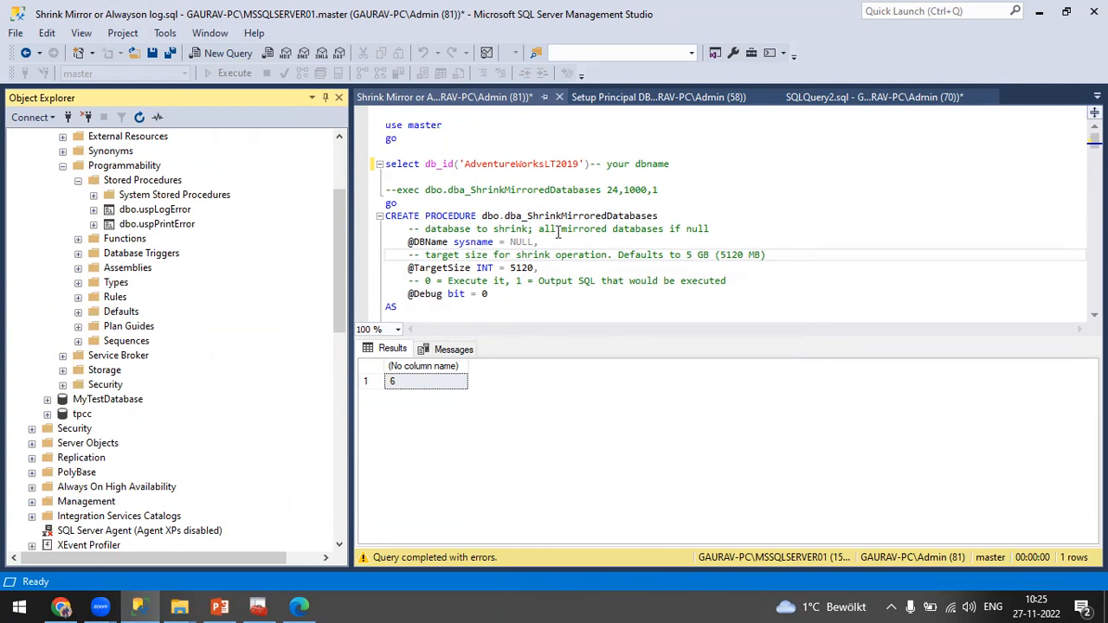
{"action": "left_click", "coordinate": [494, 215]}
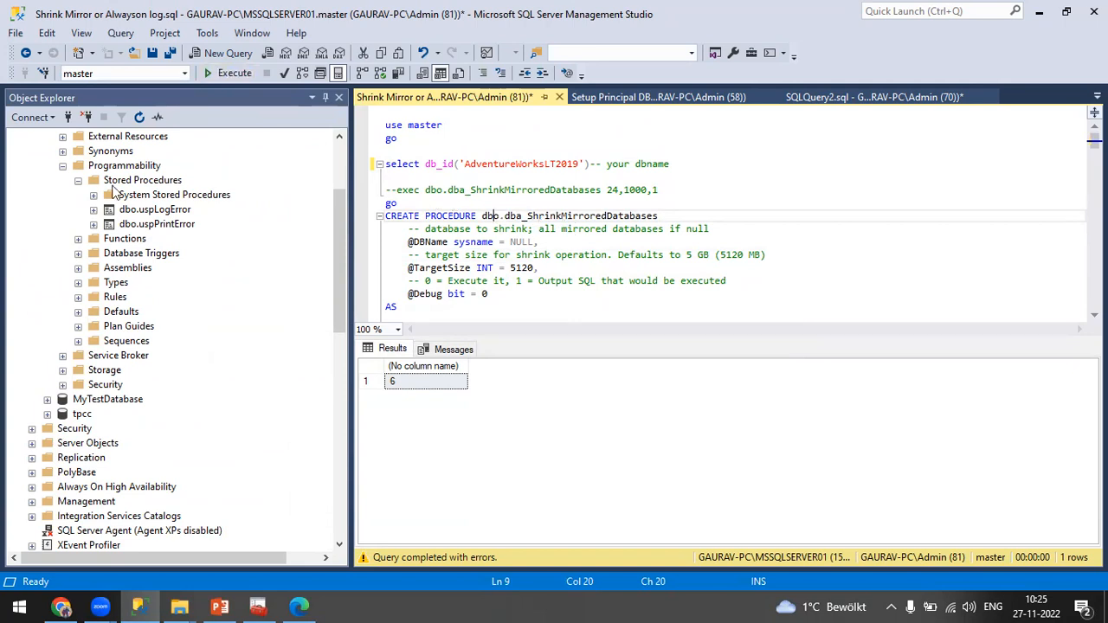
Return to the master database on the default instance, refresh Programmability, and recheck its stored procedures.
{"action": "scroll", "coordinate": [17, 182], "scroll_direction": "up", "scroll_amount": 3}
{"action": "left_click", "coordinate": [48, 165]}
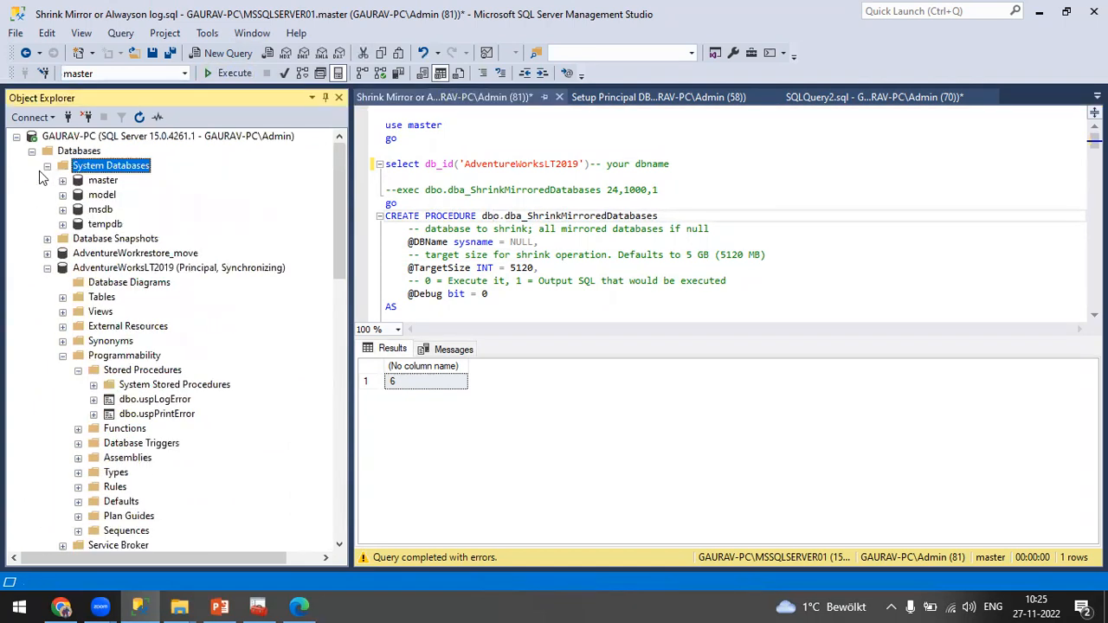
{"action": "left_click", "coordinate": [63, 180]}
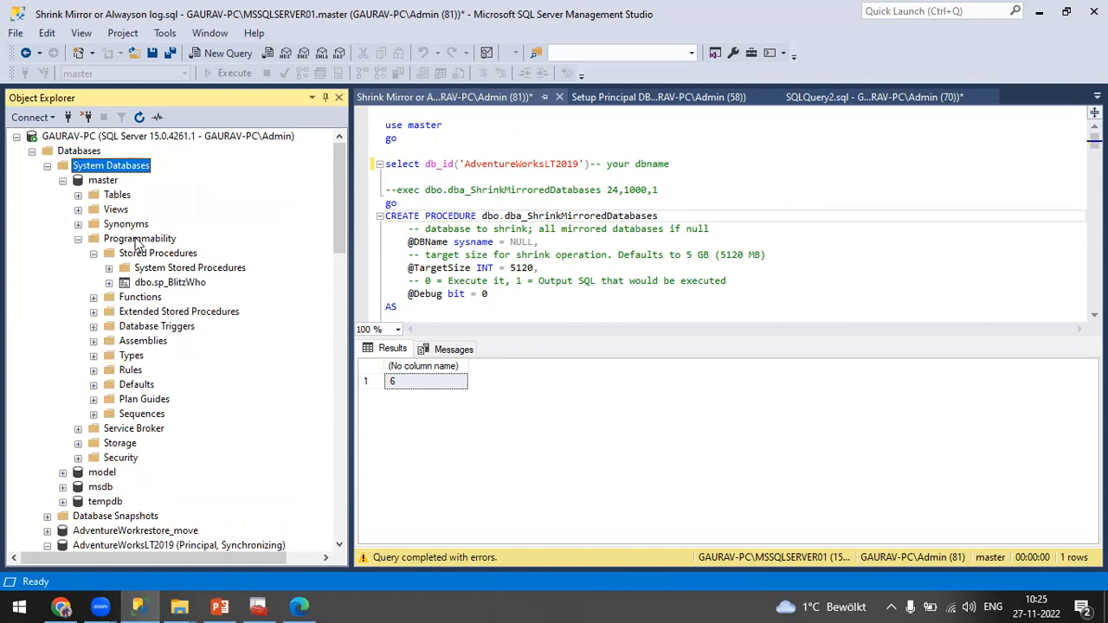
{"action": "left_click", "coordinate": [136, 238]}
{"action": "left_click", "coordinate": [139, 118]}
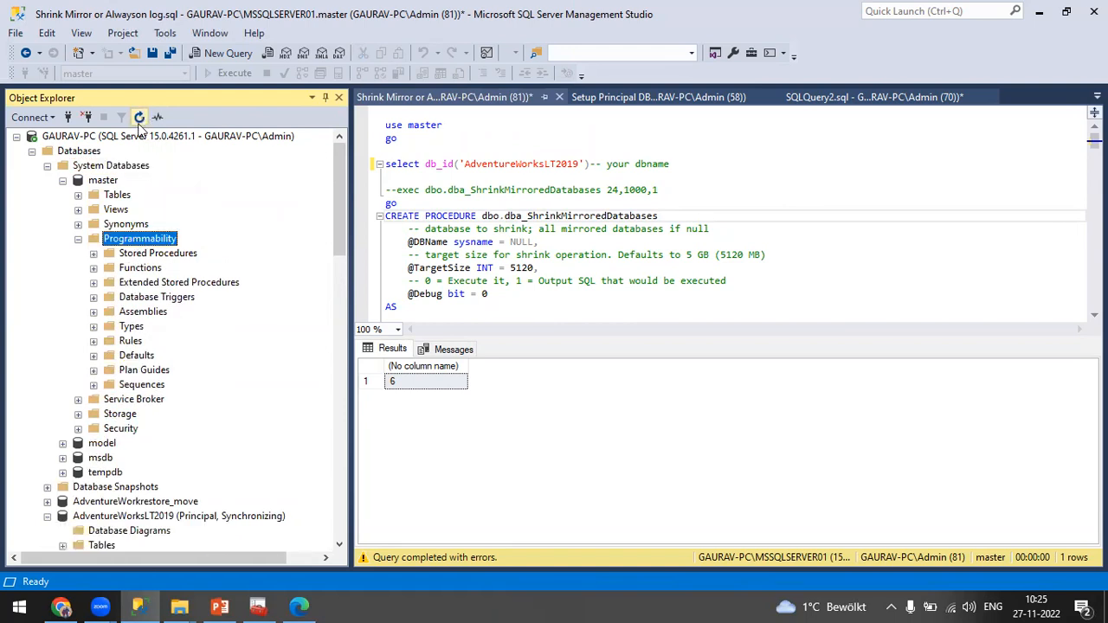
{"action": "left_click", "coordinate": [93, 254]}
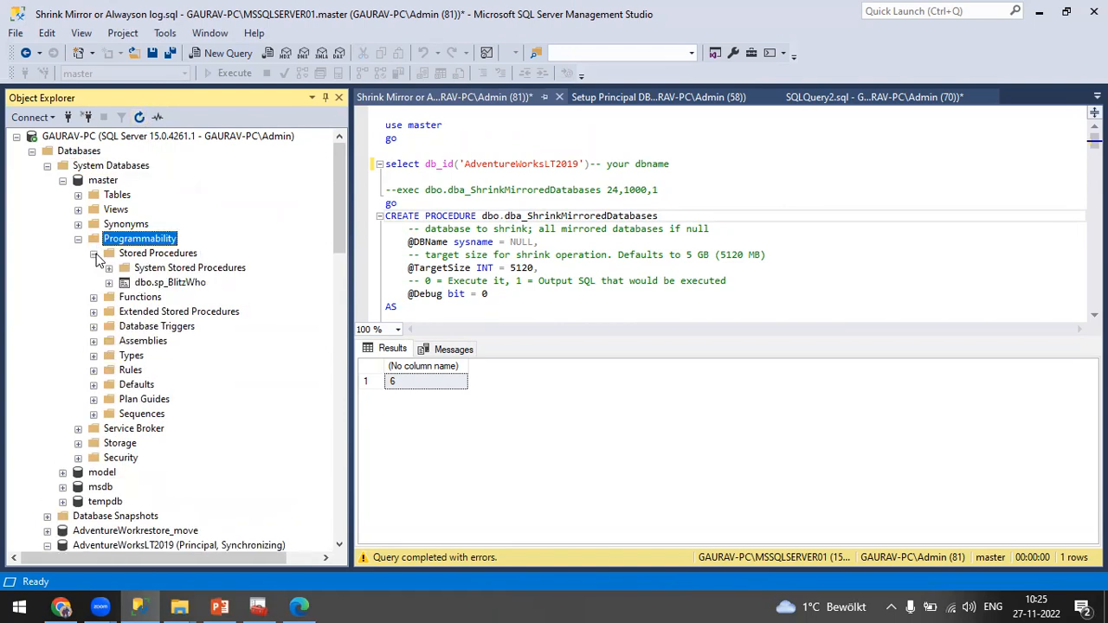
{"action": "left_click", "coordinate": [158, 270]}
Read through the dba_ShrinkMirroredDatabases script, examining its target size conversions and the query that collects mirrored databases' log files.
{"action": "left_click", "coordinate": [448, 216]}
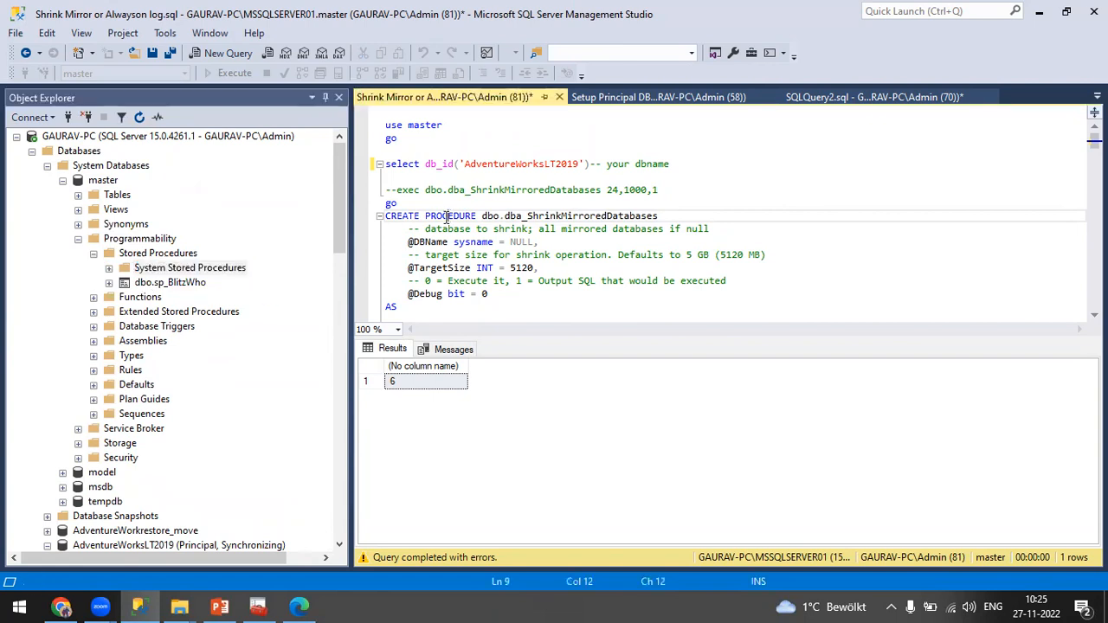
{"action": "scroll", "coordinate": [446, 229], "scroll_direction": "down", "scroll_amount": 5}
{"action": "scroll", "coordinate": [445, 234], "scroll_direction": "up", "scroll_amount": 5}
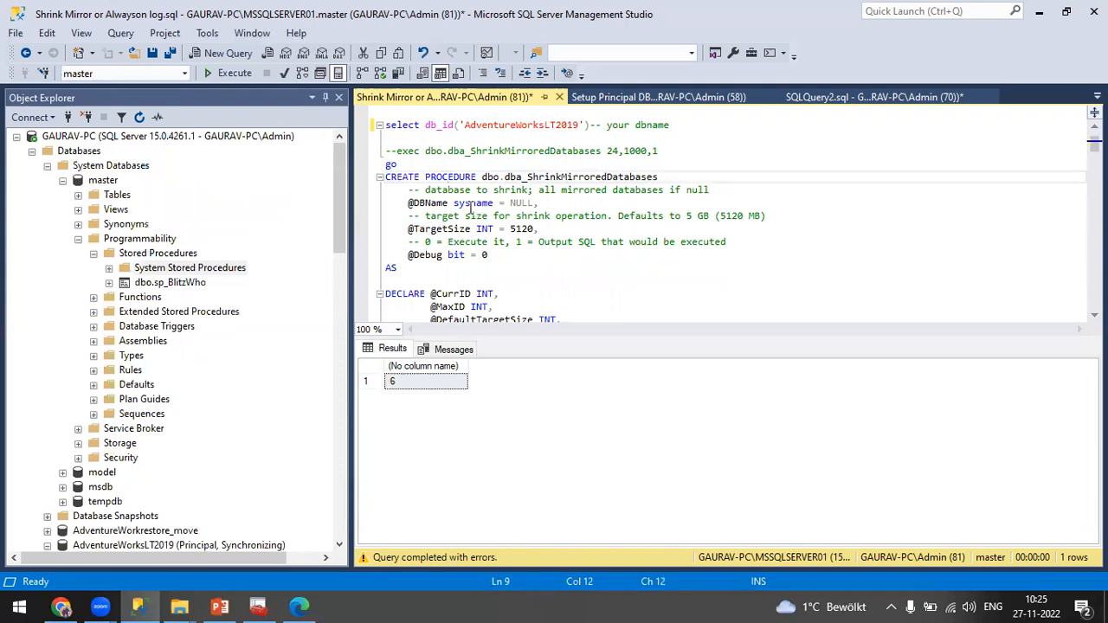
{"action": "scroll", "coordinate": [445, 212], "scroll_direction": "down", "scroll_amount": 1}
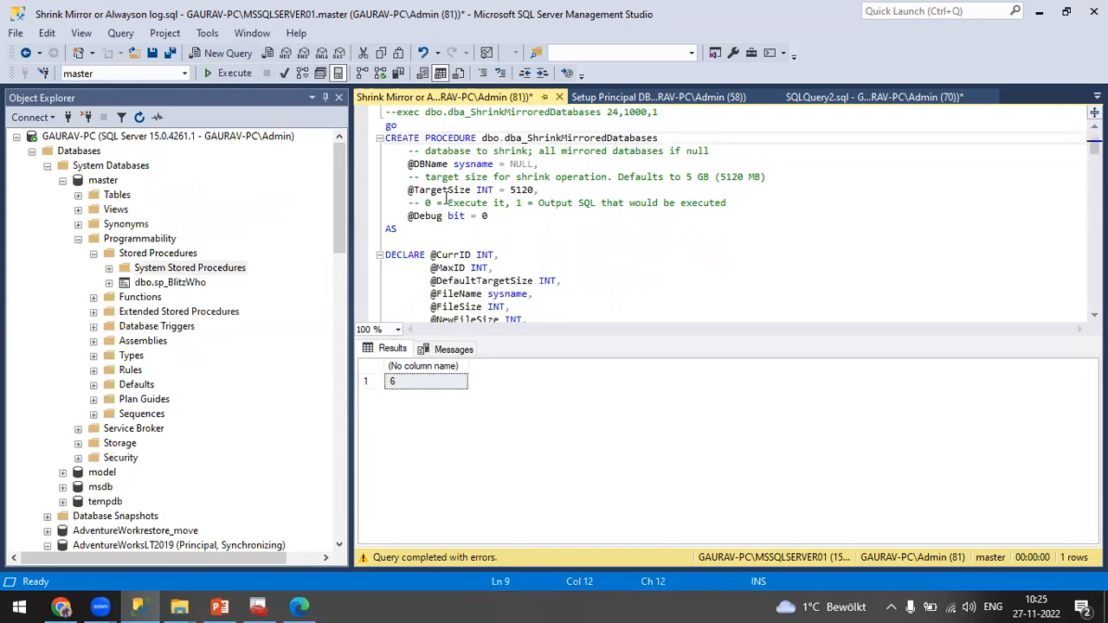
{"action": "scroll", "coordinate": [433, 198], "scroll_direction": "up", "scroll_amount": 2}
{"action": "scroll", "coordinate": [481, 216], "scroll_direction": "down", "scroll_amount": 4}
{"action": "scroll", "coordinate": [519, 225], "scroll_direction": "down", "scroll_amount": 6}
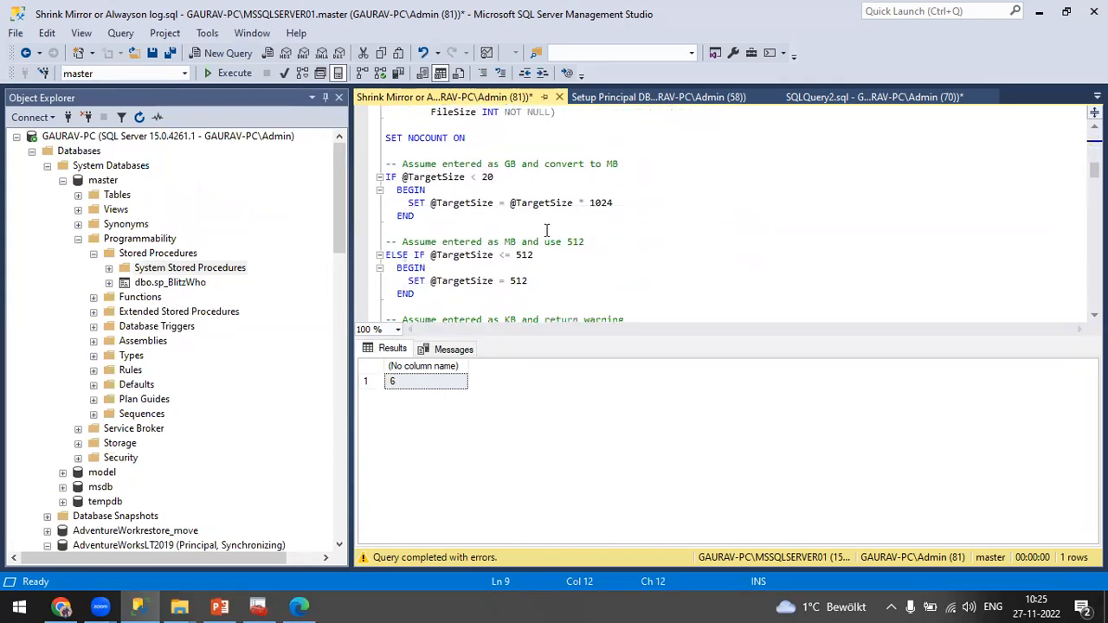
{"action": "scroll", "coordinate": [514, 232], "scroll_direction": "down", "scroll_amount": 1}
{"action": "scroll", "coordinate": [511, 228], "scroll_direction": "down", "scroll_amount": 3}
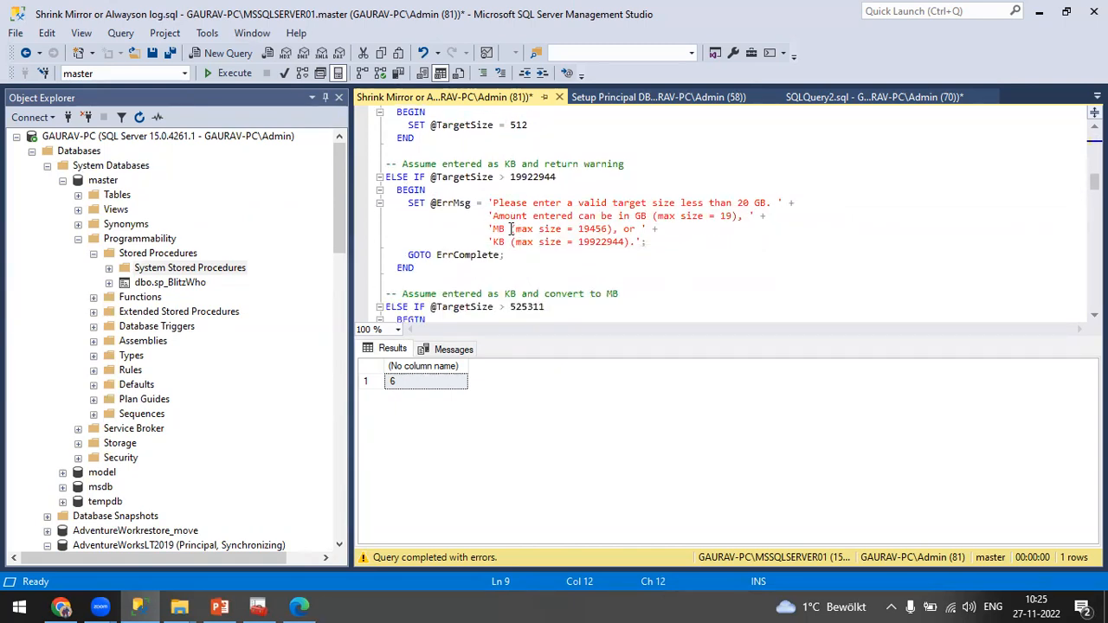
{"action": "scroll", "coordinate": [511, 229], "scroll_direction": "down", "scroll_amount": 1}
{"action": "scroll", "coordinate": [511, 229], "scroll_direction": "down", "scroll_amount": 4}
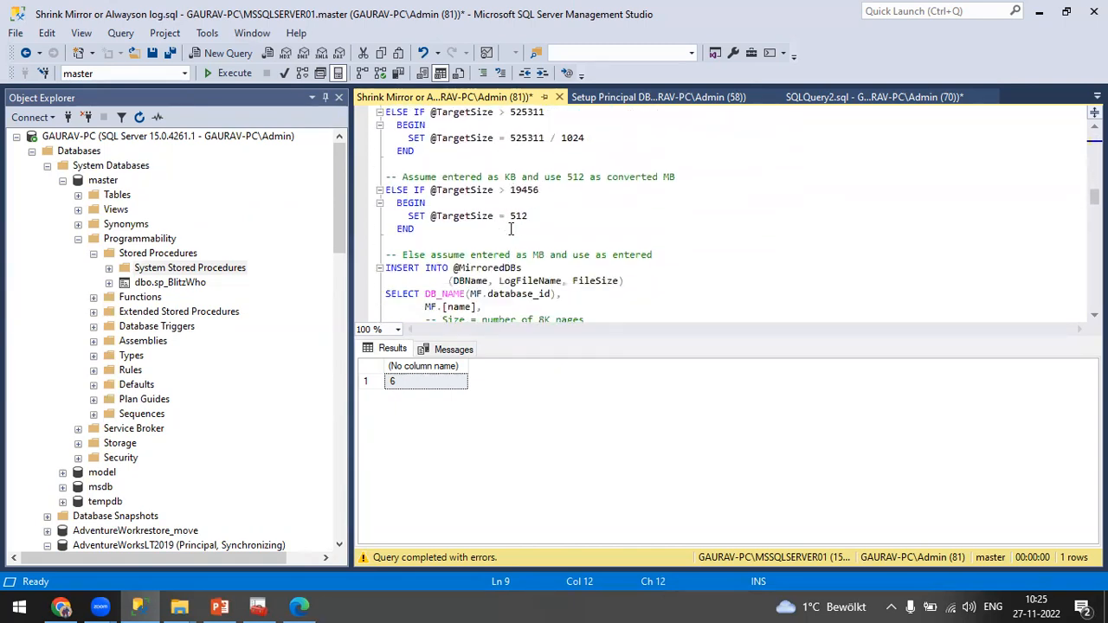
{"action": "scroll", "coordinate": [511, 229], "scroll_direction": "down", "scroll_amount": 3}
{"action": "scroll", "coordinate": [510, 228], "scroll_direction": "down", "scroll_amount": 4}
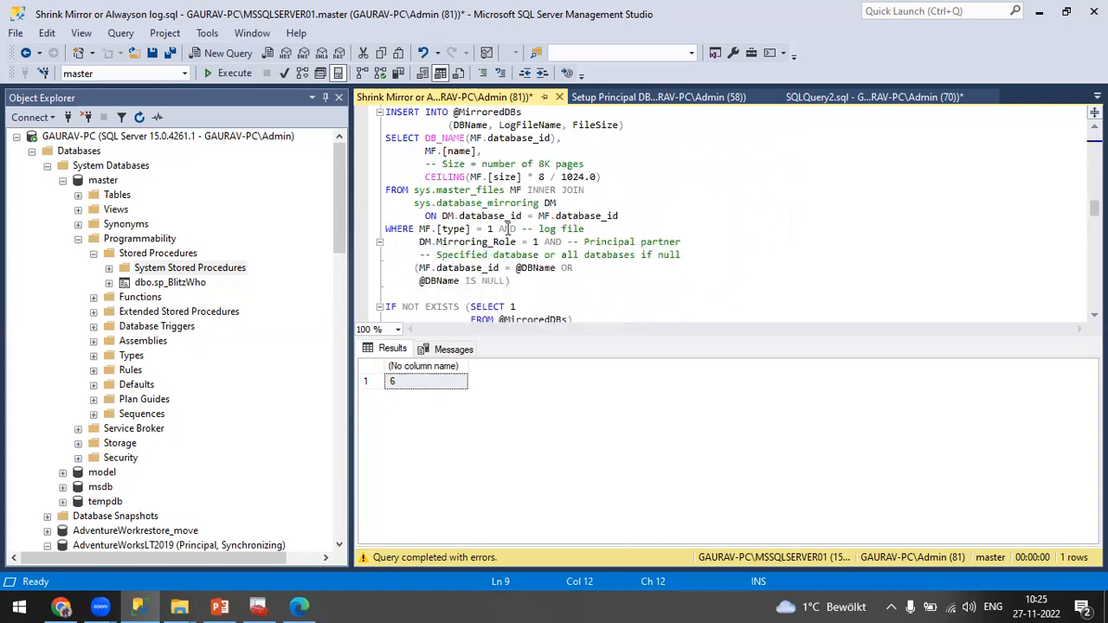